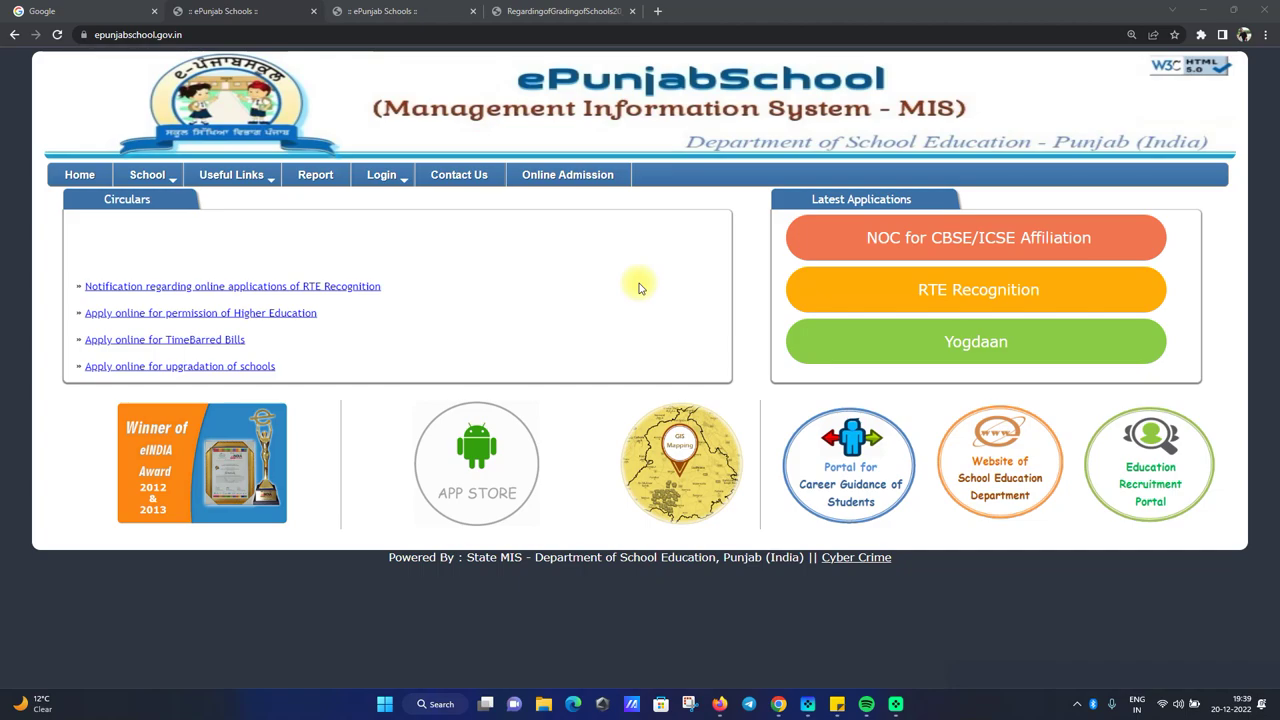
- Open the RegardingofGradingofSchools20_12_2022.pdf circular and enlarge it to 150%
click(540, 11)
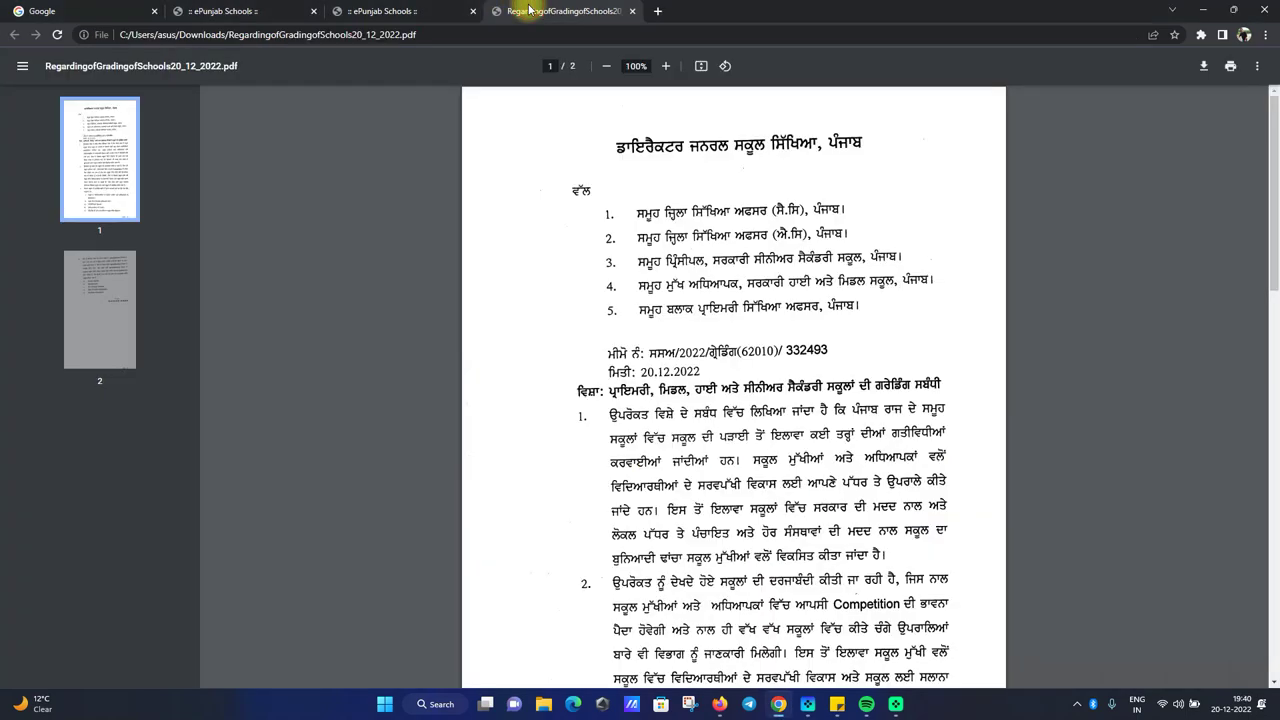
click(666, 66)
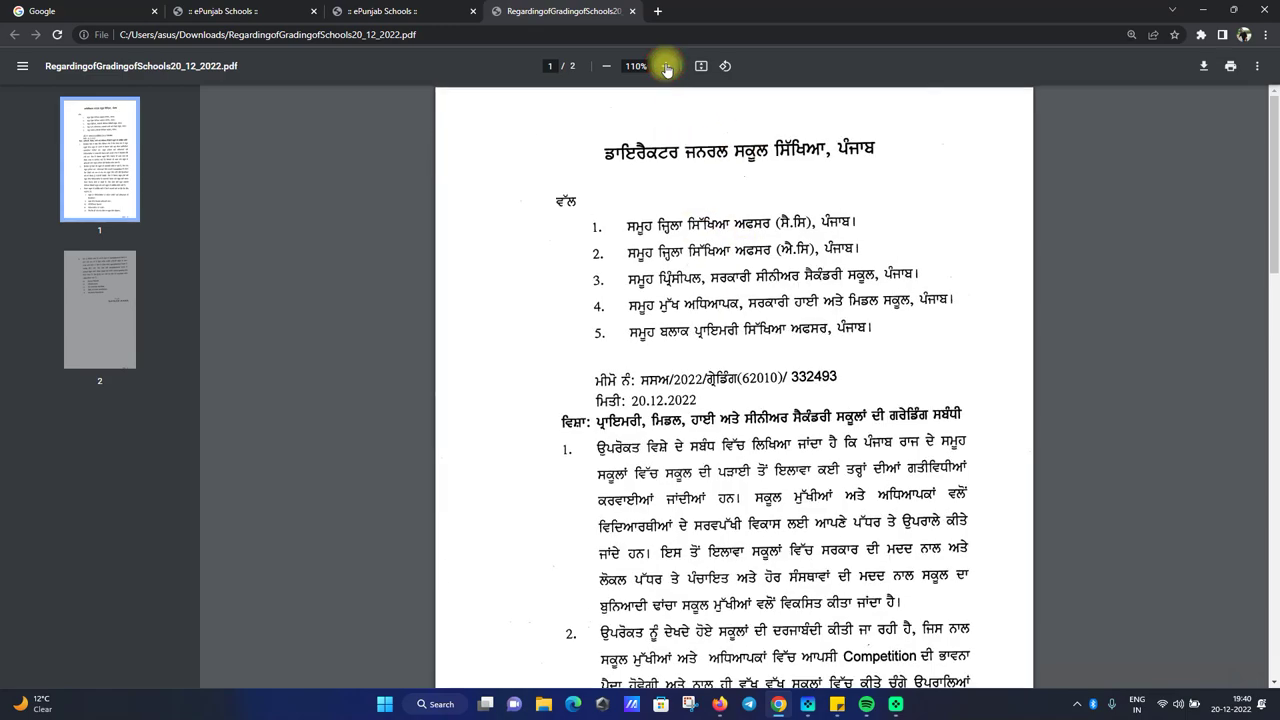
click(666, 66)
click(666, 66)
- Read through both pages of the school grading circular, including the grading criteria and the upload instructions with the required modules in point 4
scroll(820, 368, down, 2)
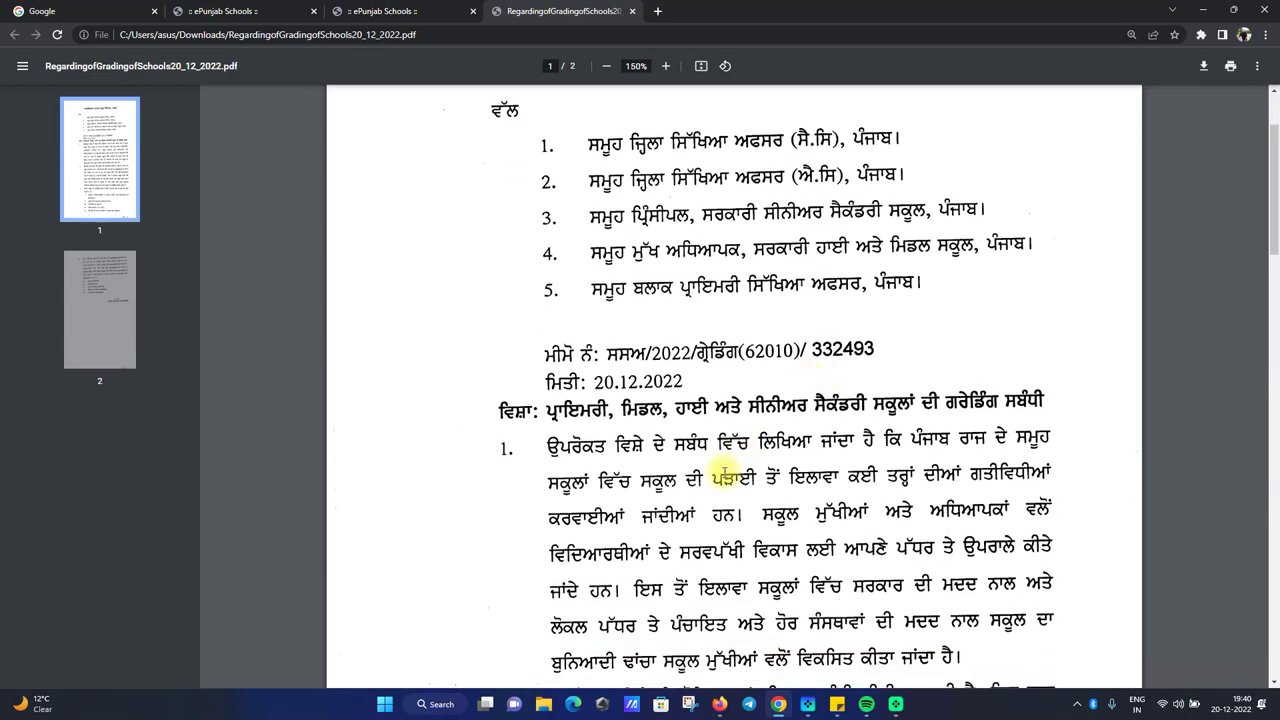
scroll(700, 441, down, 3)
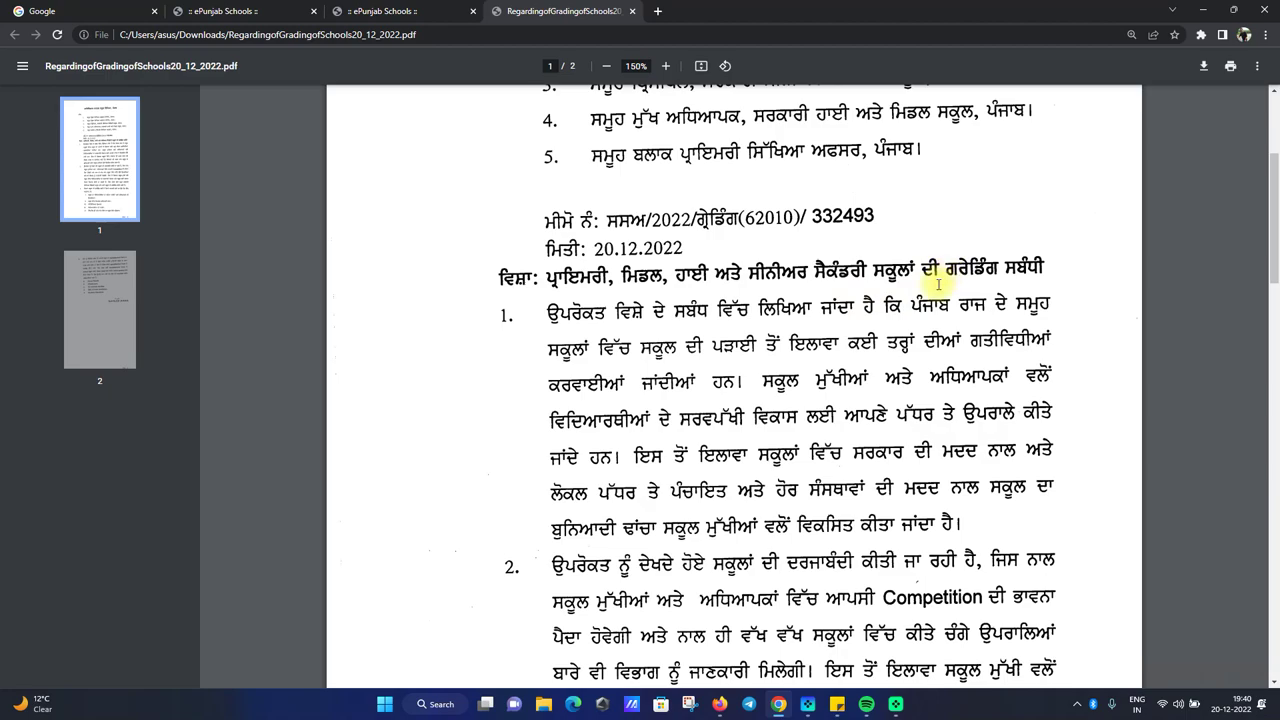
scroll(818, 360, down, 3)
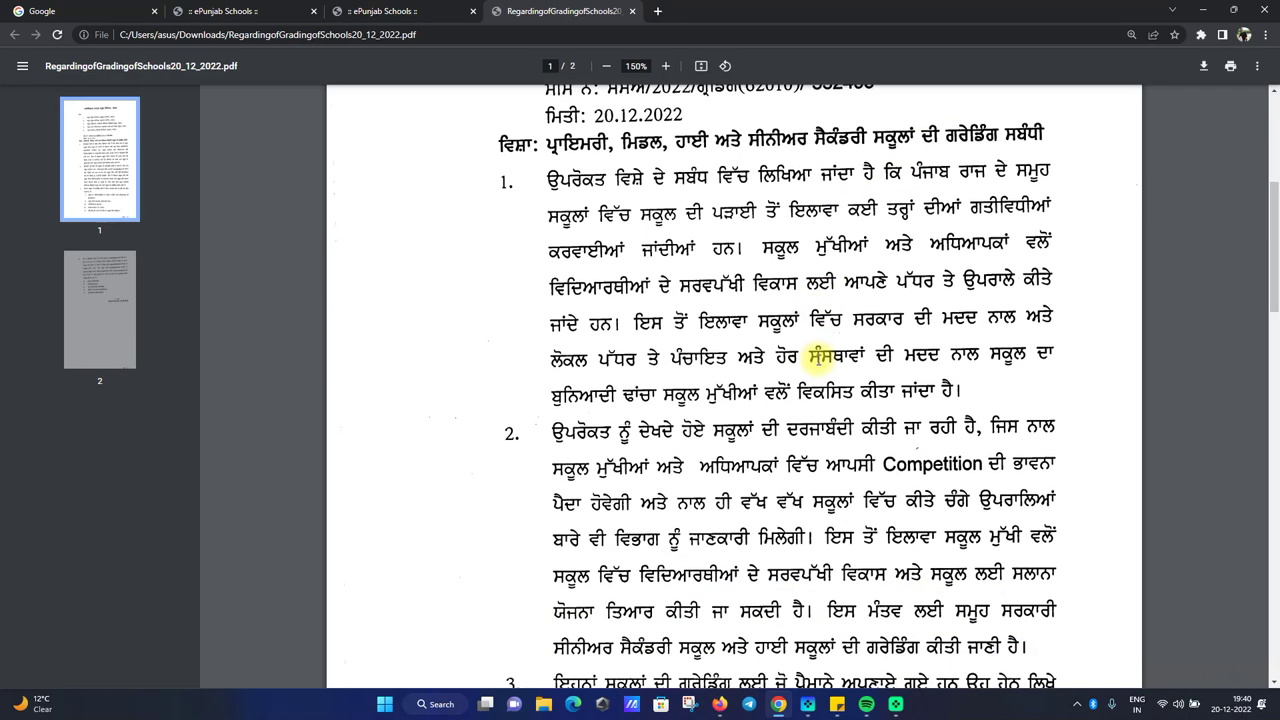
scroll(634, 380, down, 13)
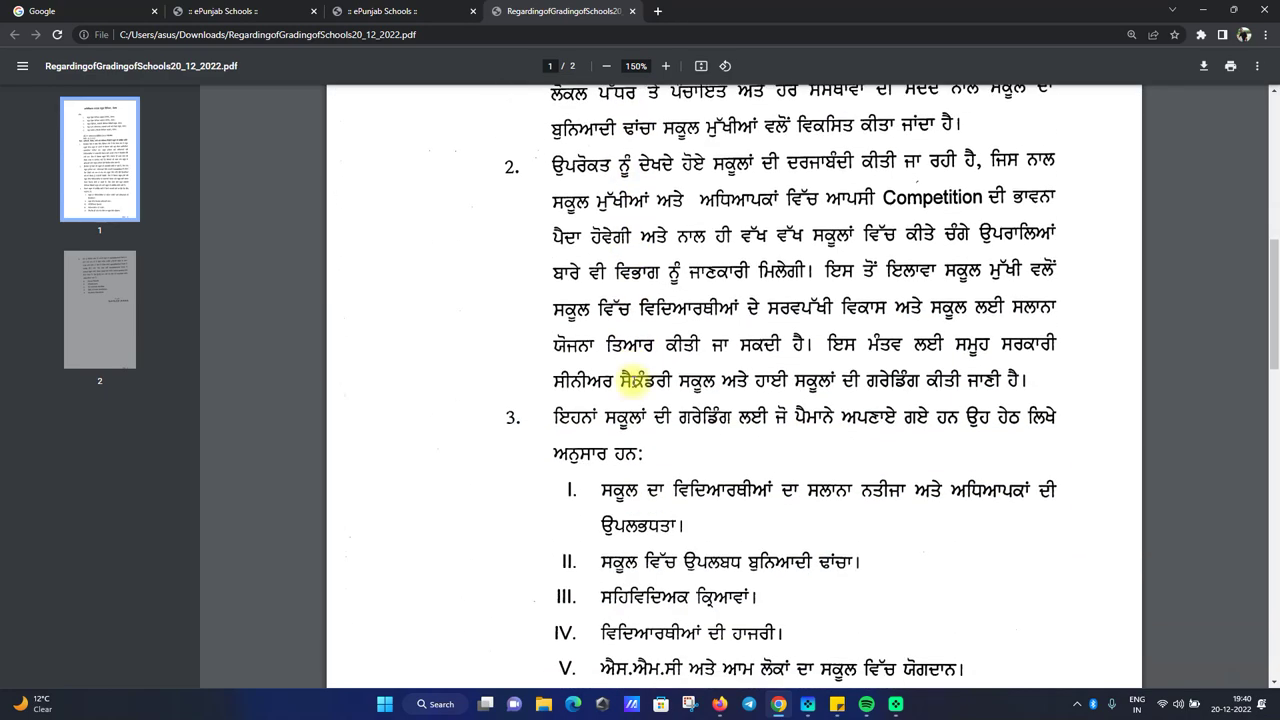
scroll(634, 380, down, 9)
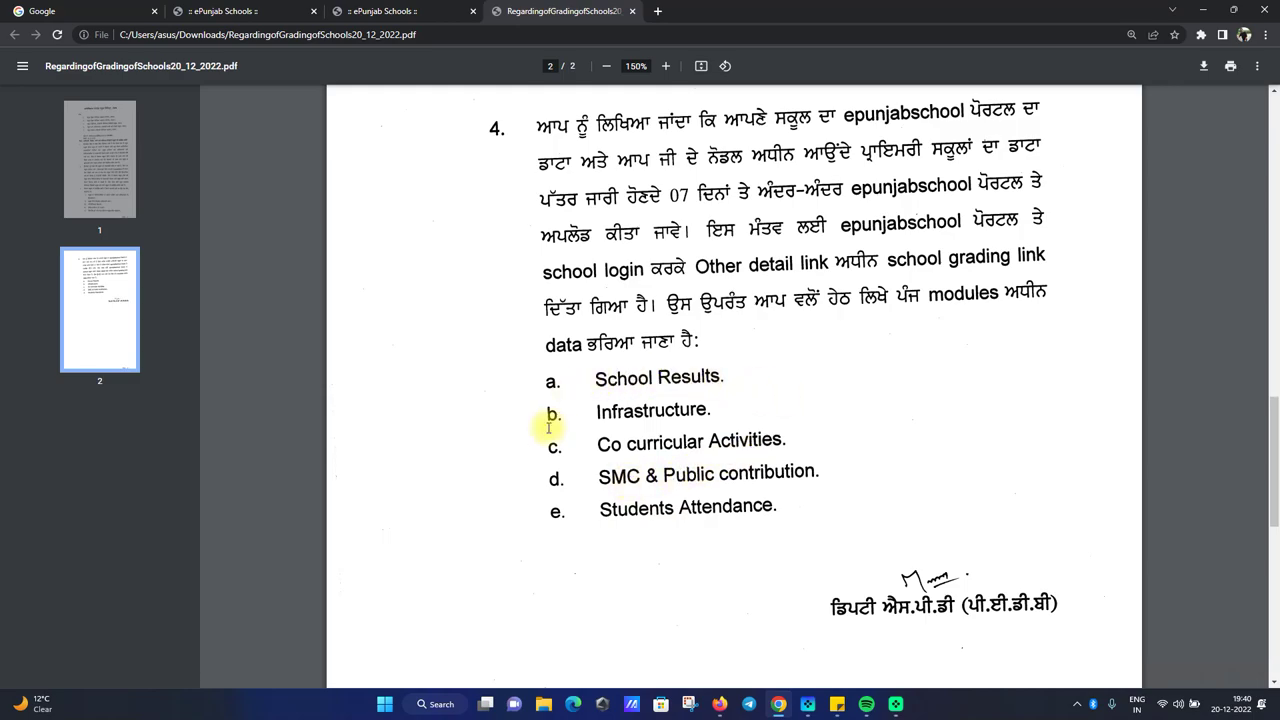
scroll(700, 463, up, 8)
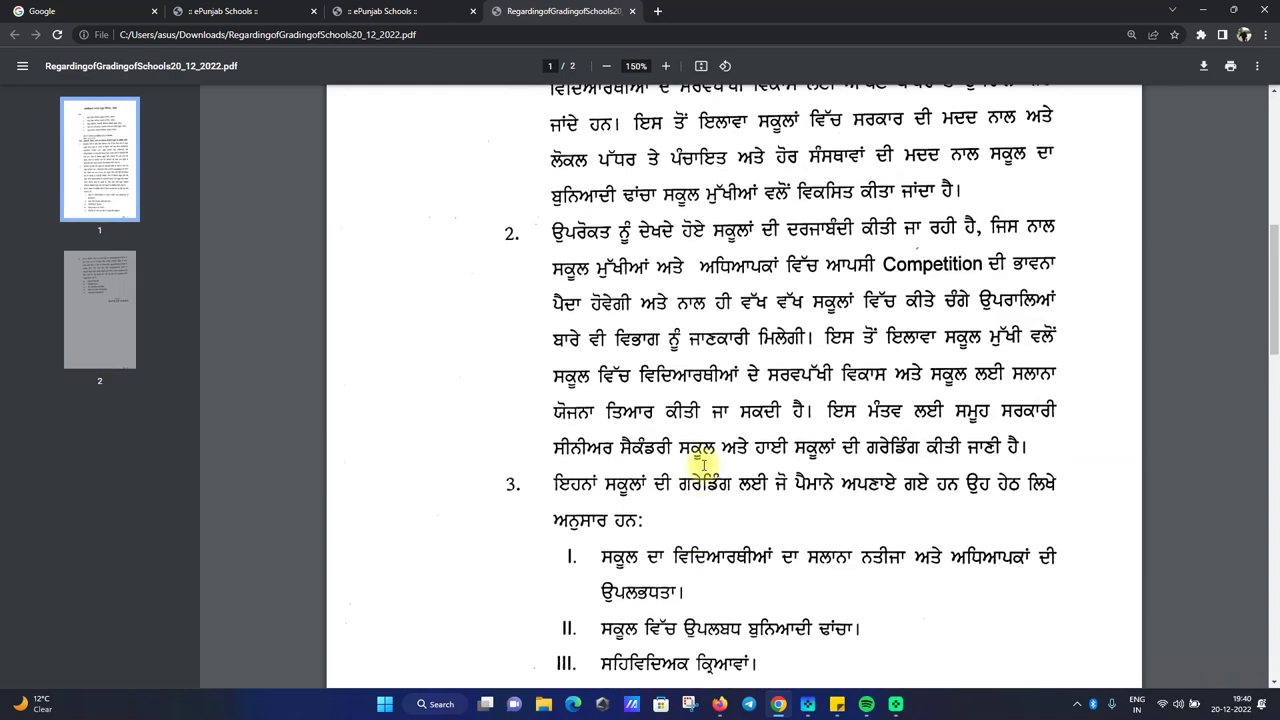
scroll(703, 465, up, 3)
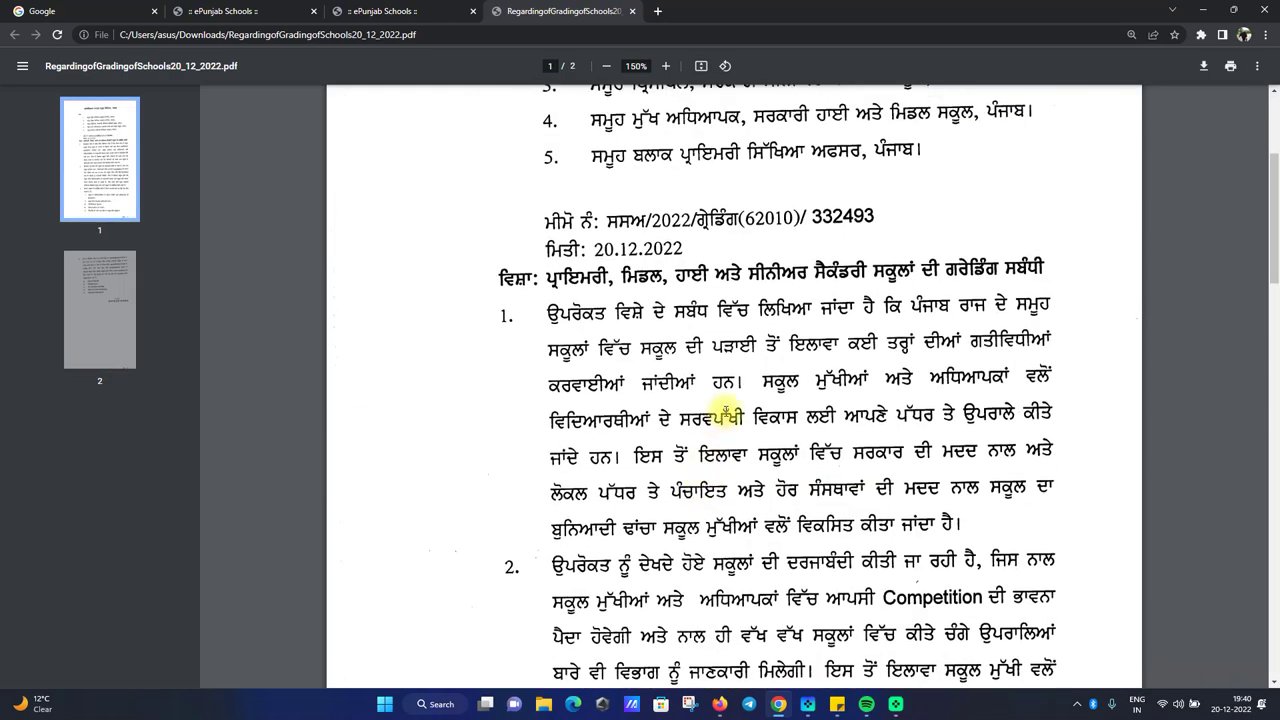
scroll(710, 412, down, 1)
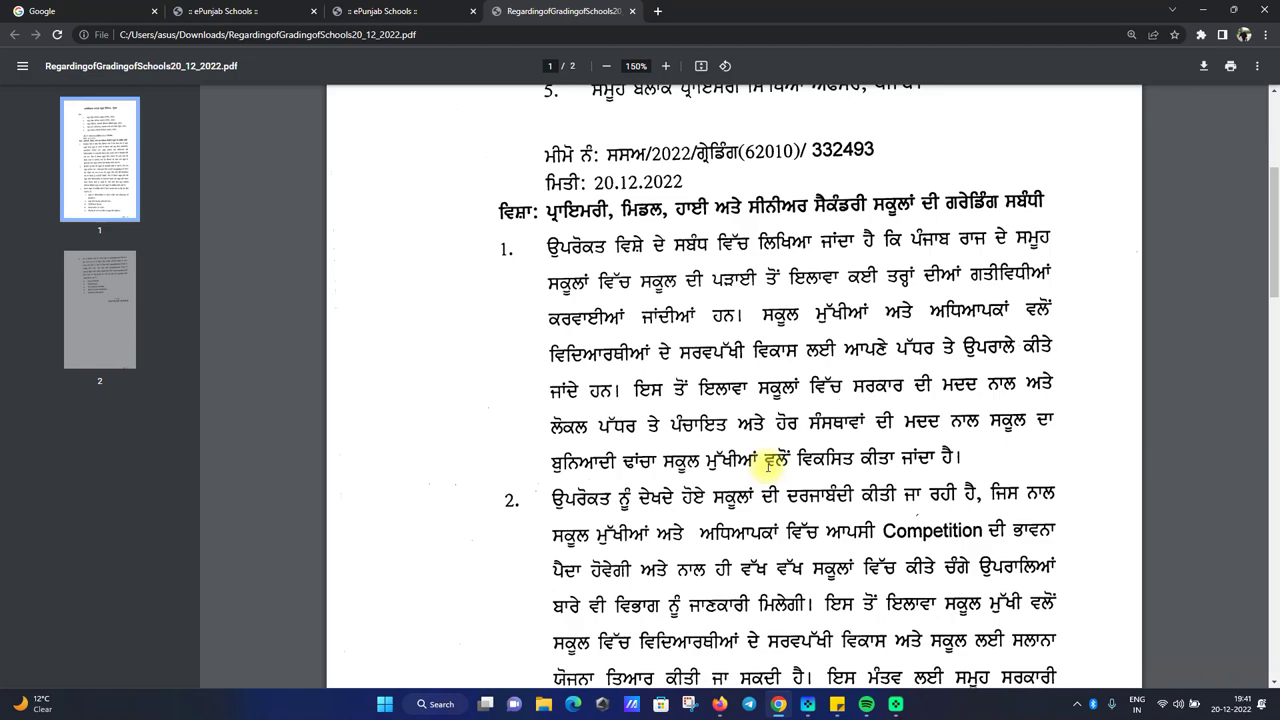
scroll(580, 412, down, 3)
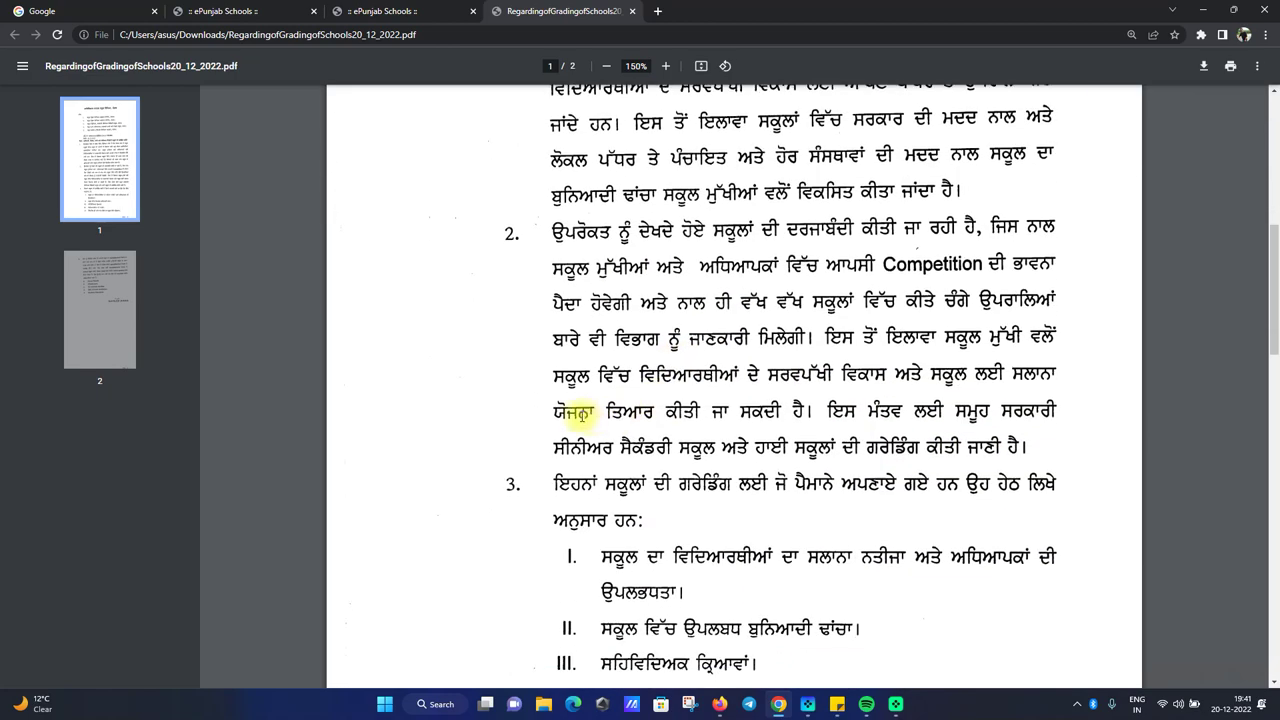
scroll(575, 425, down, 1)
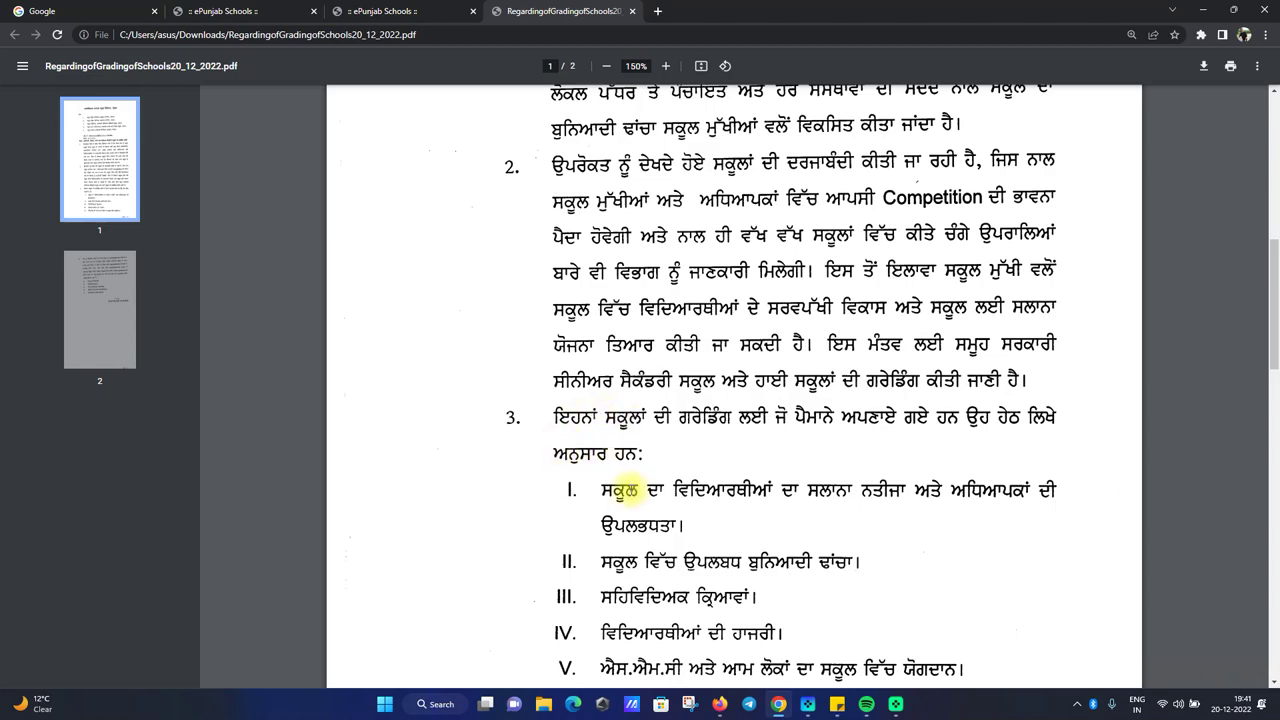
scroll(628, 453, down, 10)
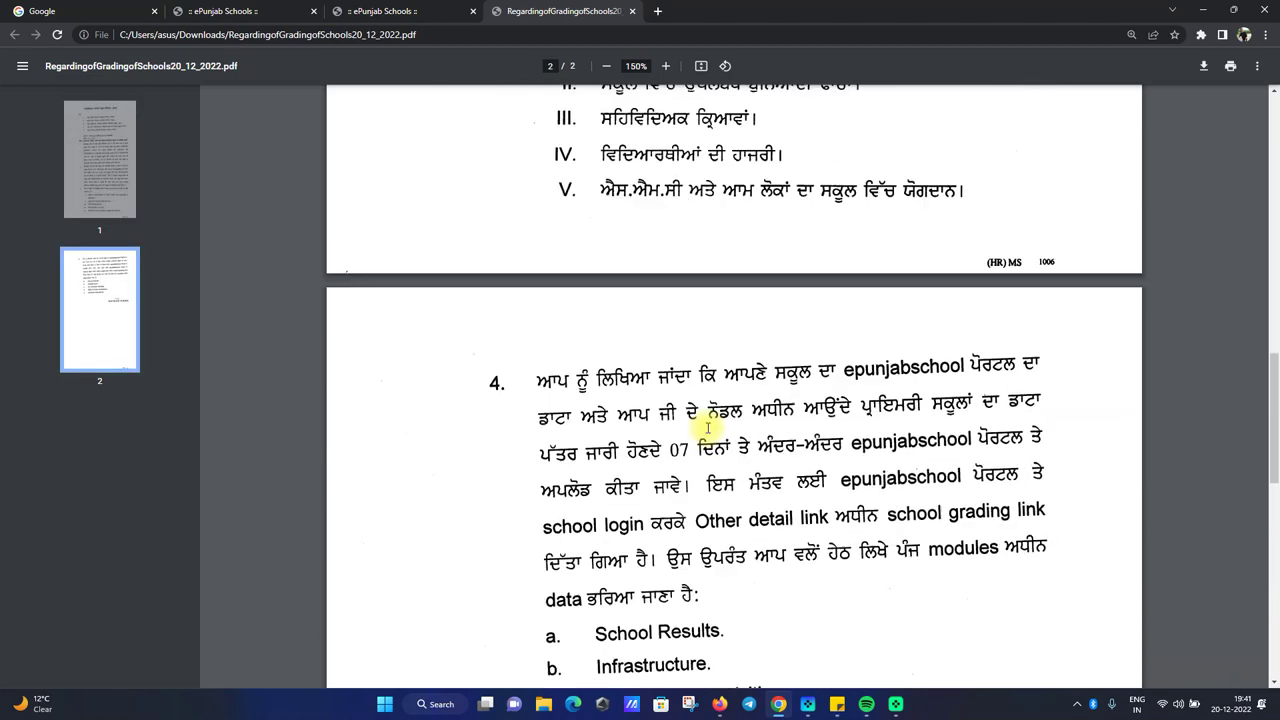
scroll(727, 433, up, 3)
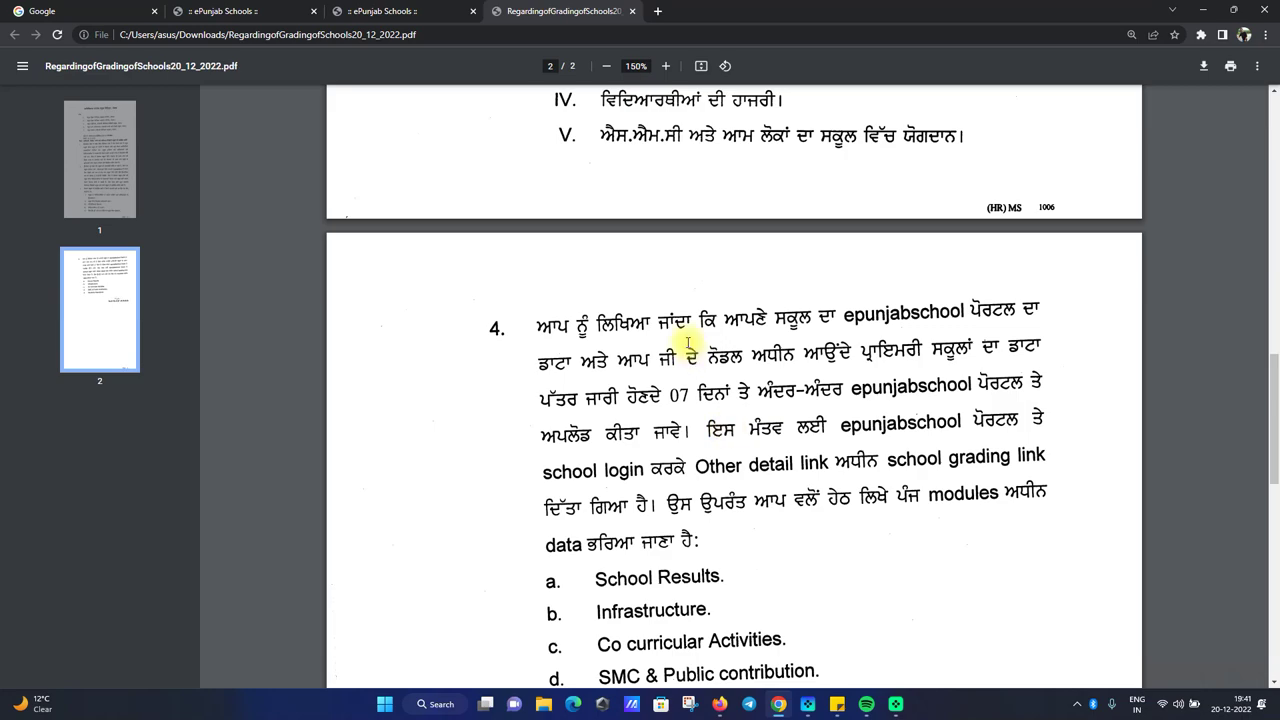
- Return to the ePunjabSchool portal, open the latest School Grading (primary) form and collapse its Part-1 section
click(247, 10)
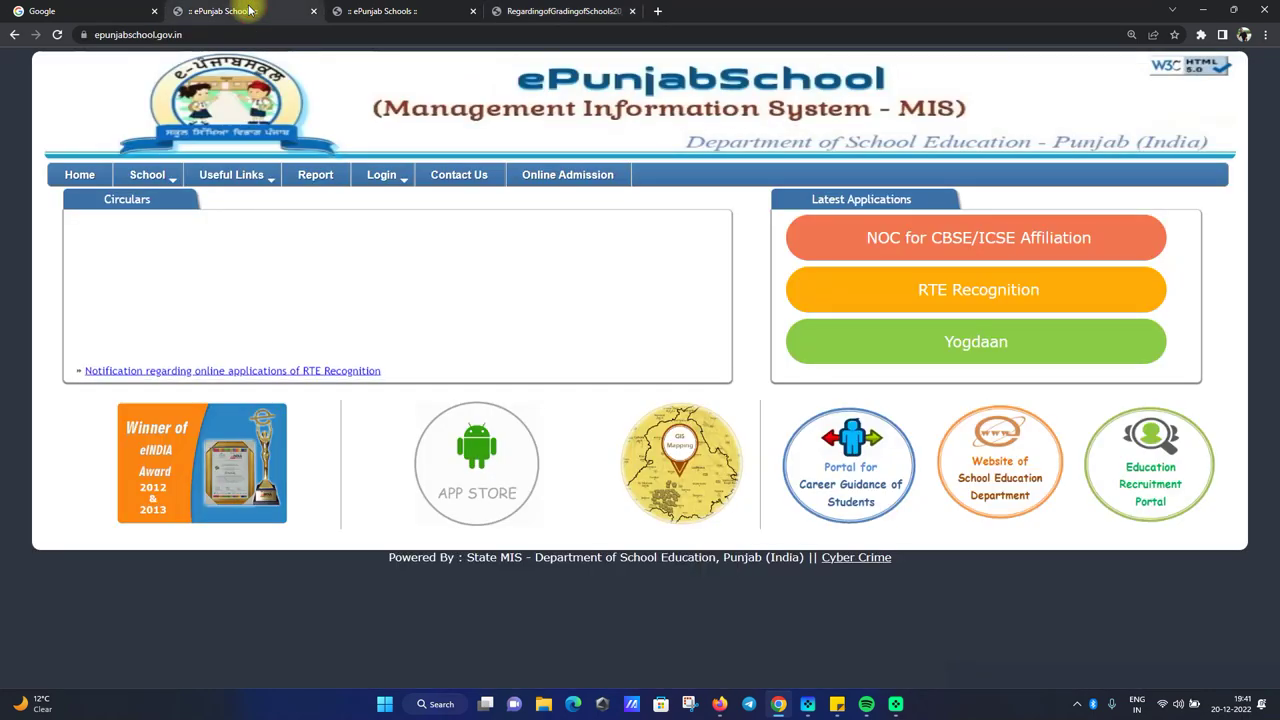
mouse_move(381, 178)
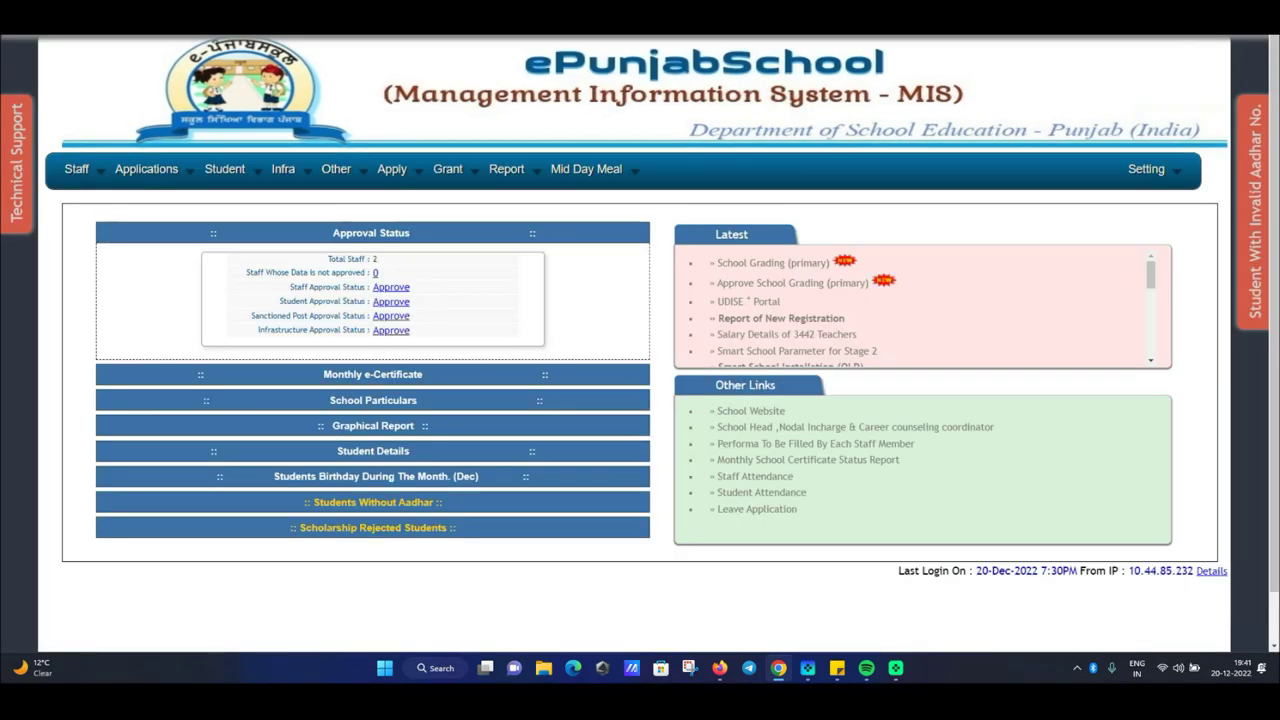
scroll(640, 340, down, 1)
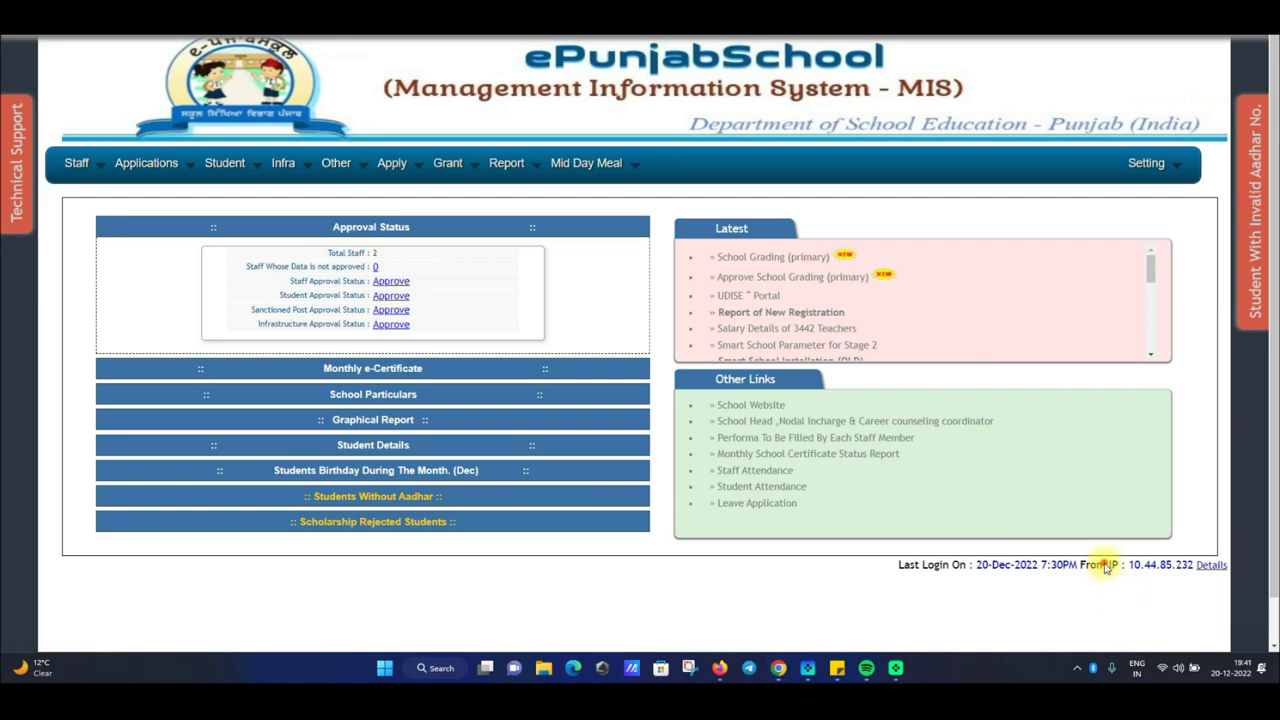
mouse_move(662, 209)
mouse_down()
mouse_move(694, 283)
mouse_move(970, 365)
mouse_move(1185, 375)
mouse_up()
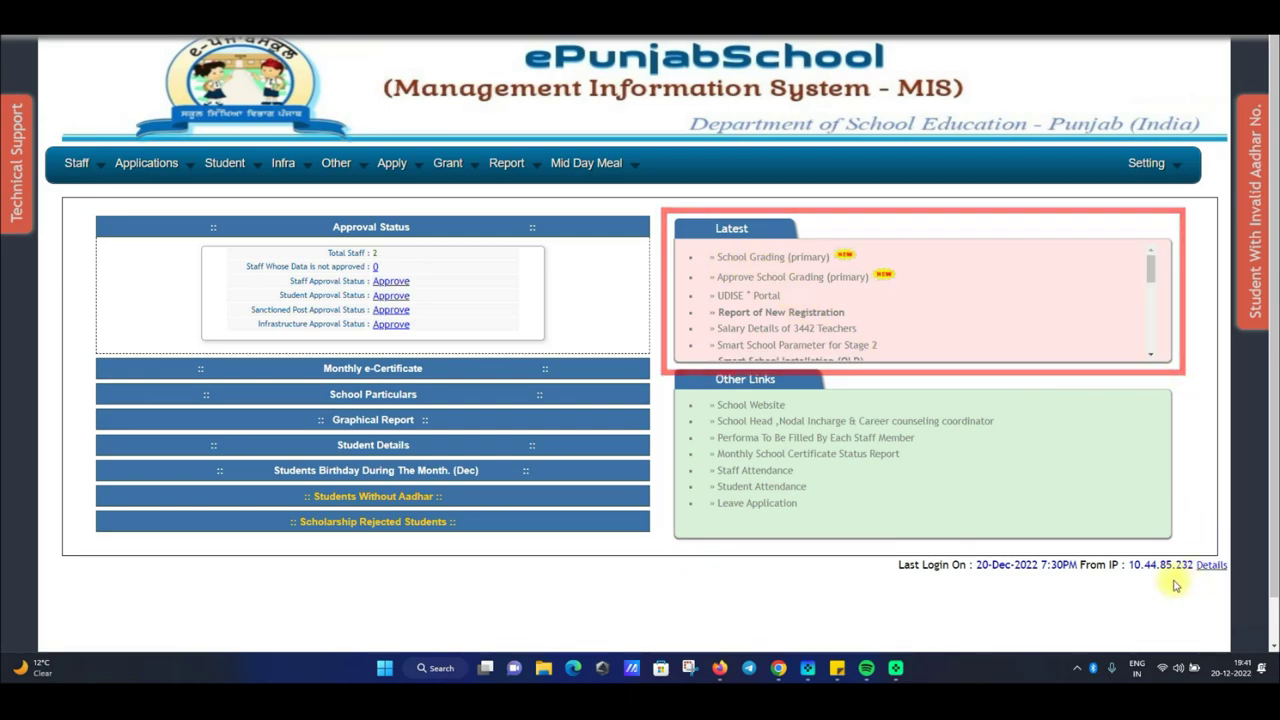
mouse_move(798, 273)
mouse_down()
mouse_move(943, 400)
mouse_move(909, 360)
mouse_move(610, 331)
mouse_move(770, 278)
mouse_up()
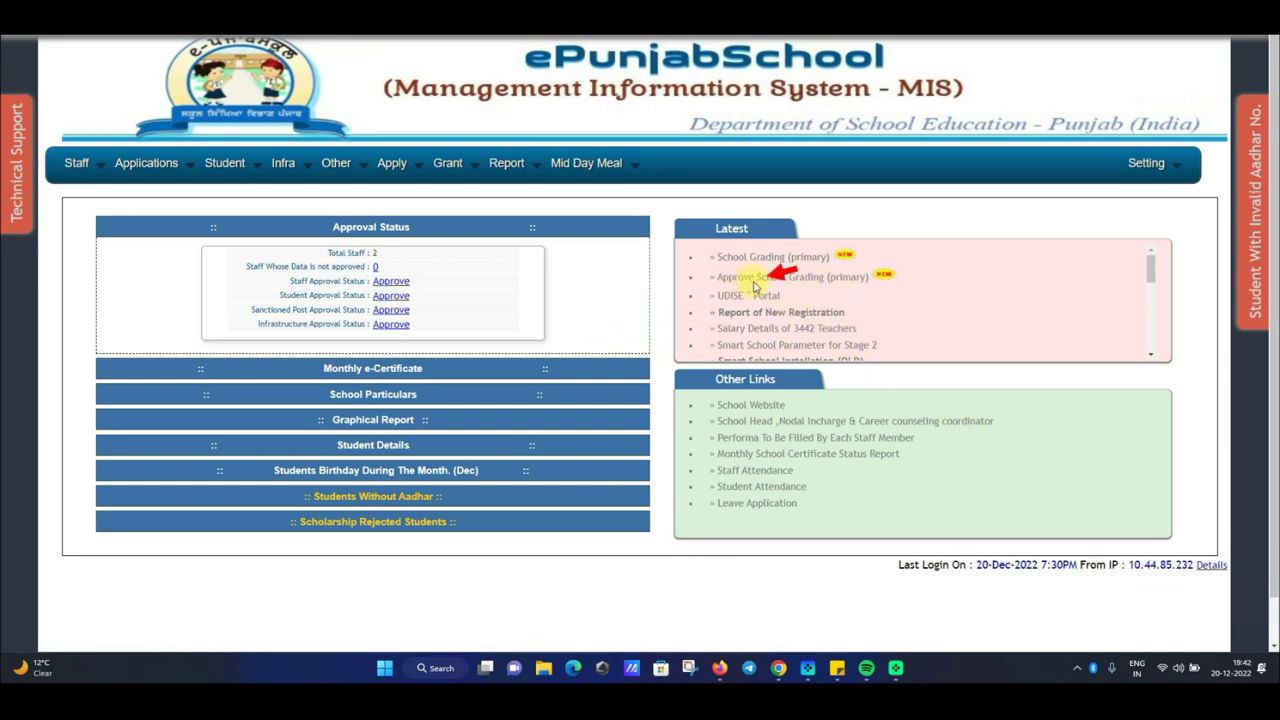
mouse_move(816, 278)
mouse_down()
mouse_move(909, 366)
mouse_move(926, 343)
mouse_move(568, 194)
mouse_move(763, 264)
mouse_up()
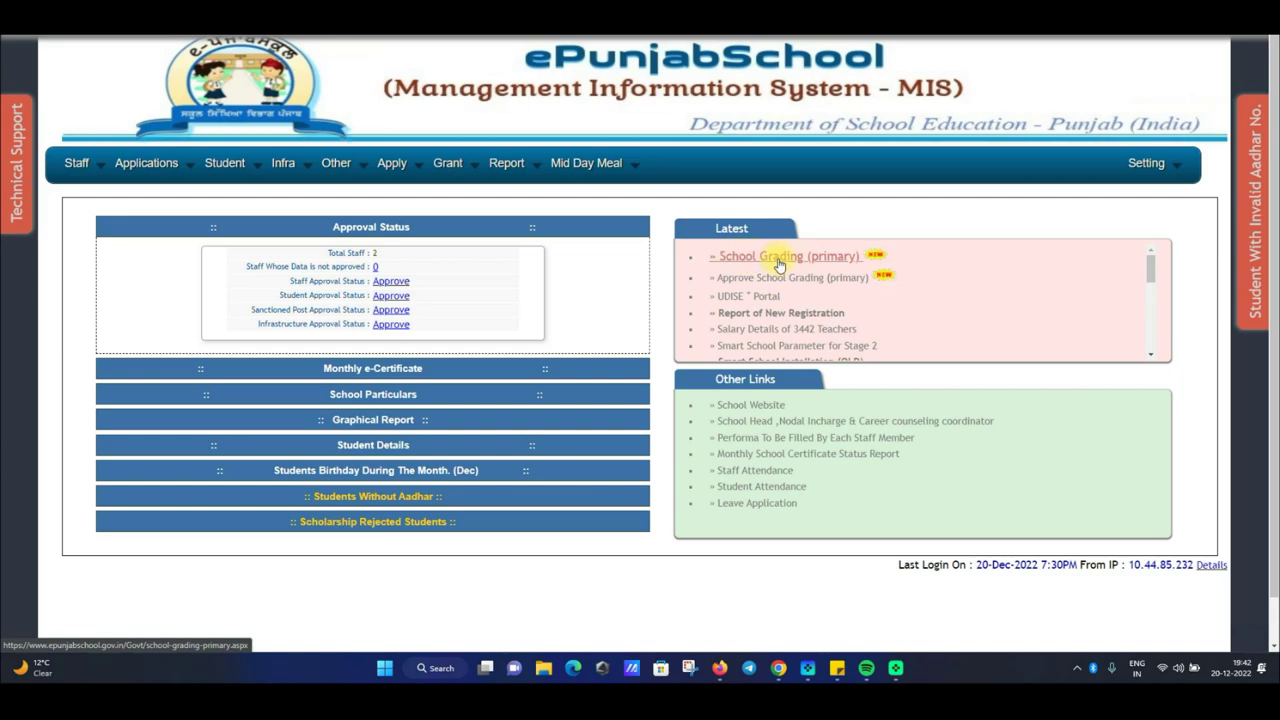
click(742, 257)
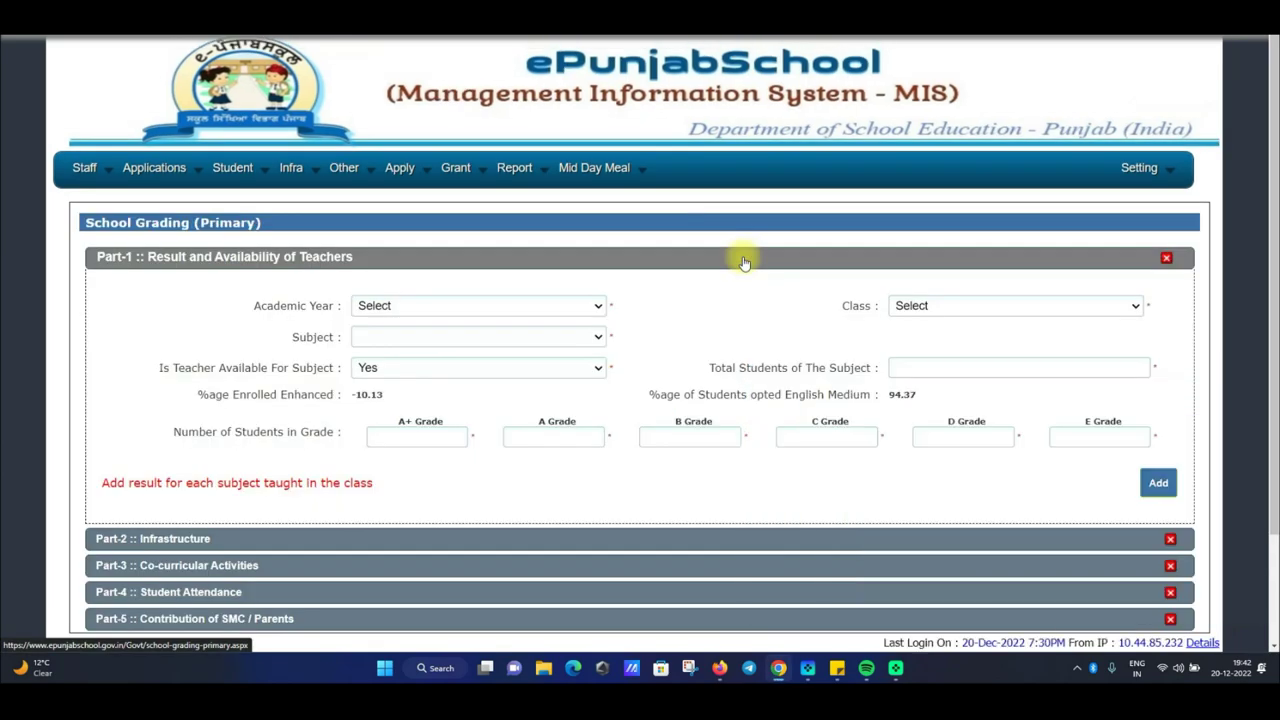
click(345, 260)
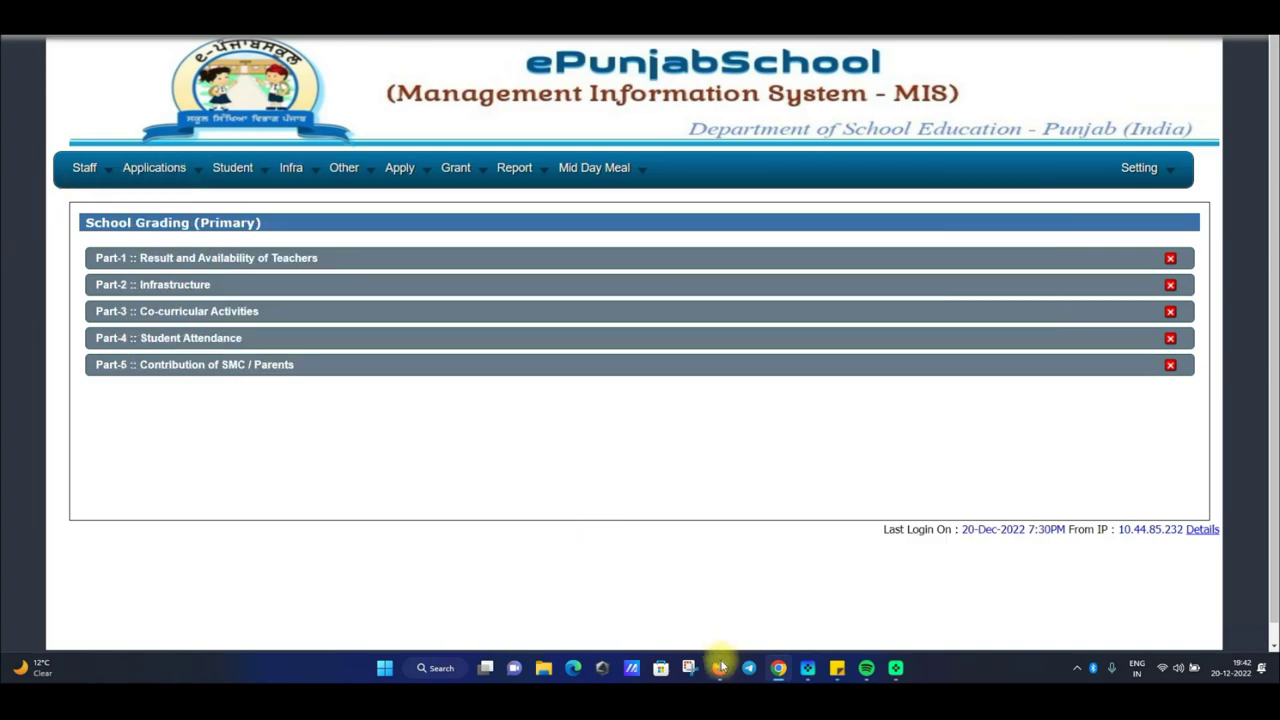
- Switch to the high school's portal session in Firefox, dismiss the School Head & Nodal Incharge dialog and open School Grading (High & SS)
click(720, 668)
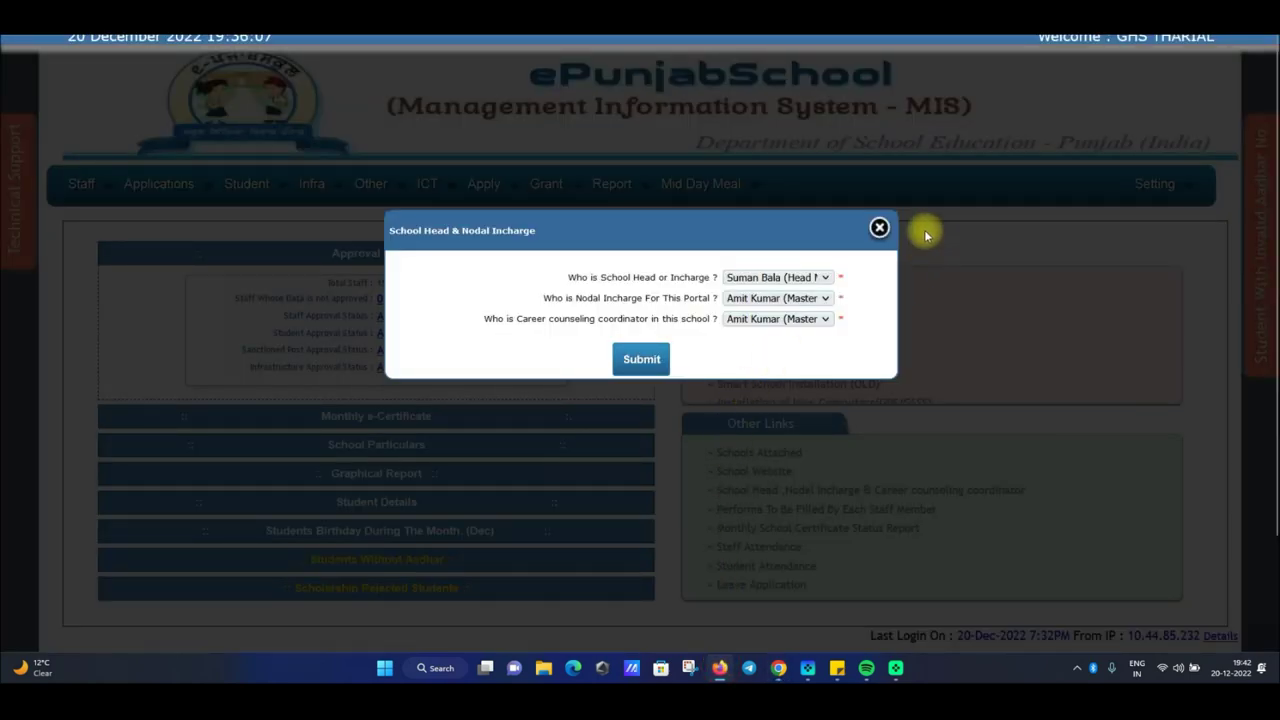
click(879, 228)
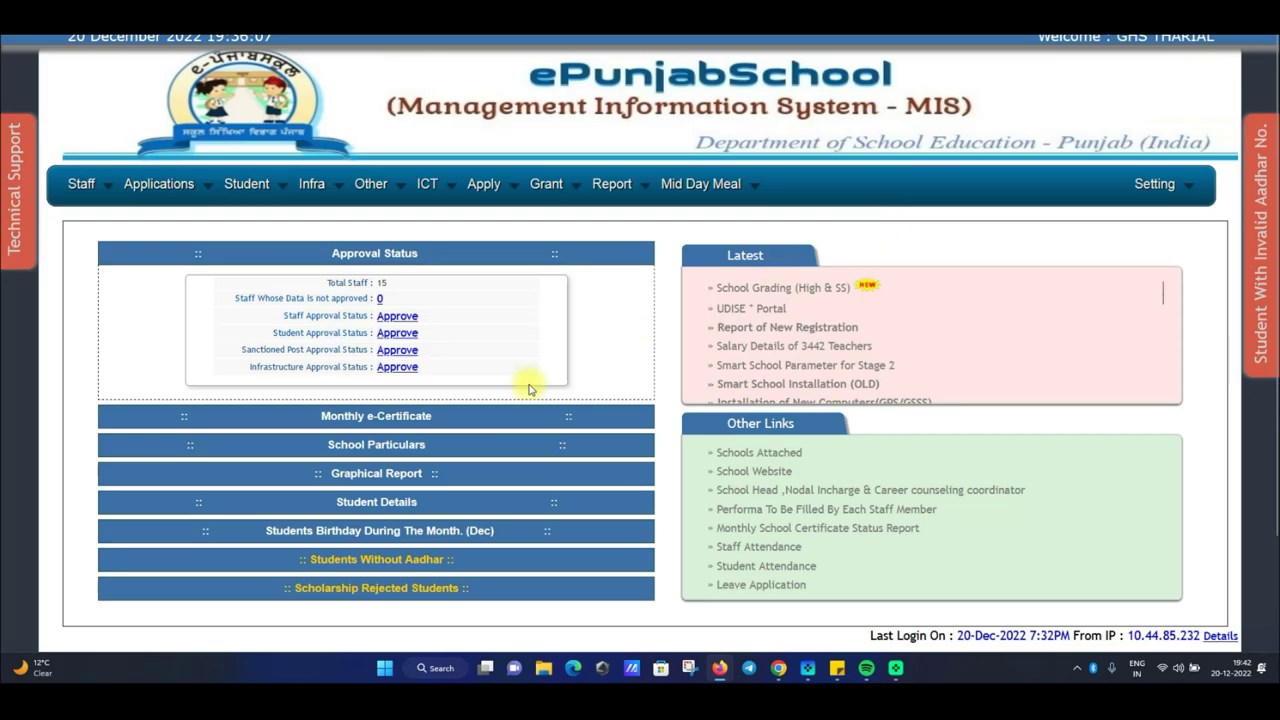
click(776, 290)
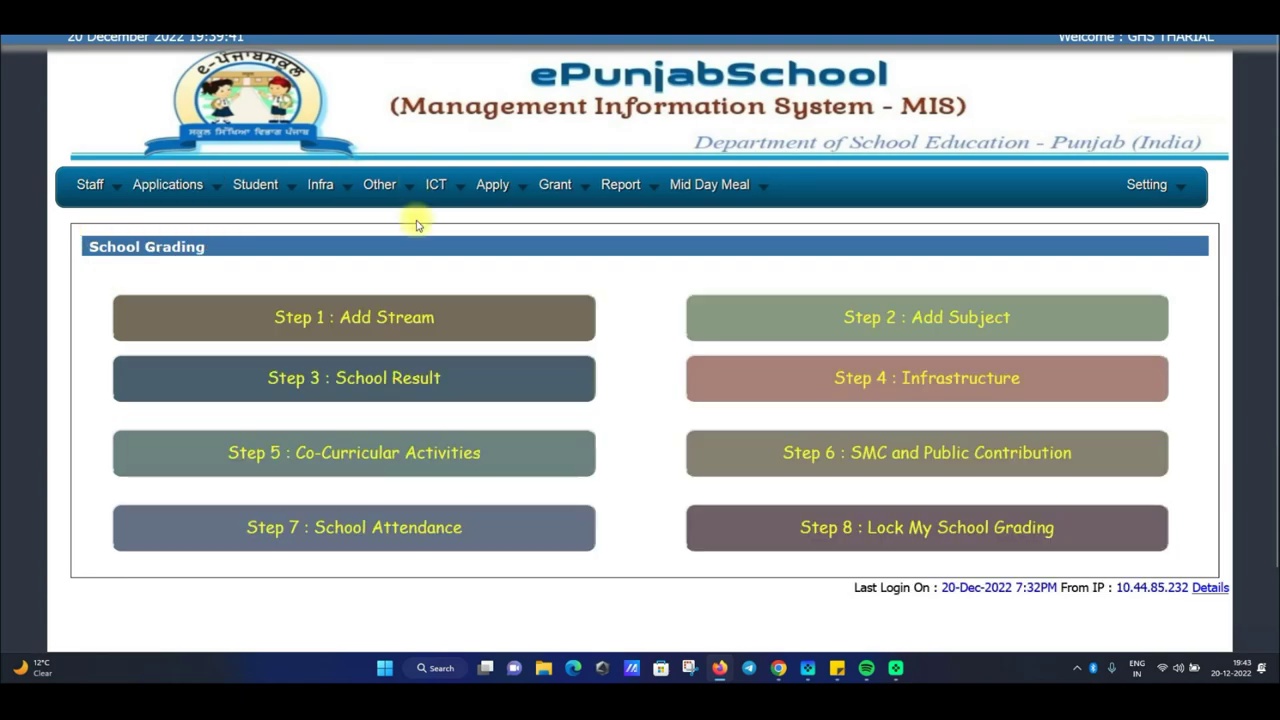
- Choose class 10th and subject AGRICULTURE in Step 2: Add Subject, go back without adding it, and try to open Step 3: School Result
click(899, 326)
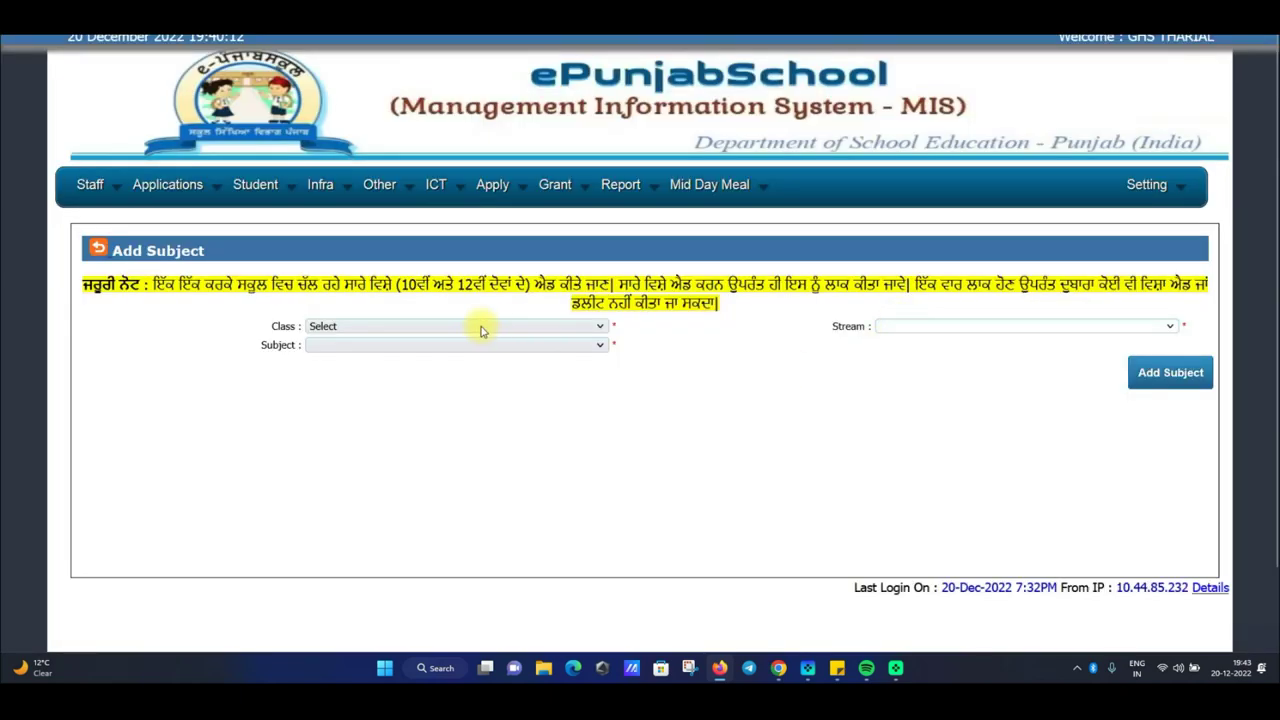
click(480, 328)
click(451, 366)
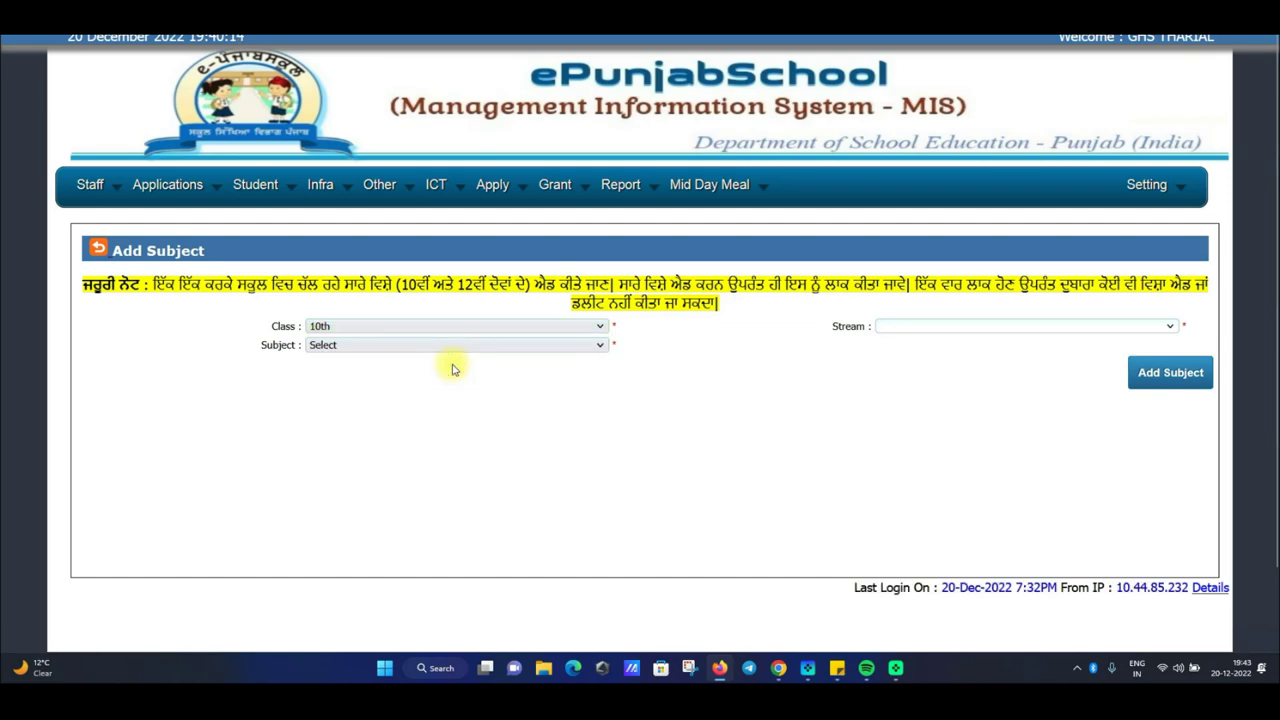
click(325, 345)
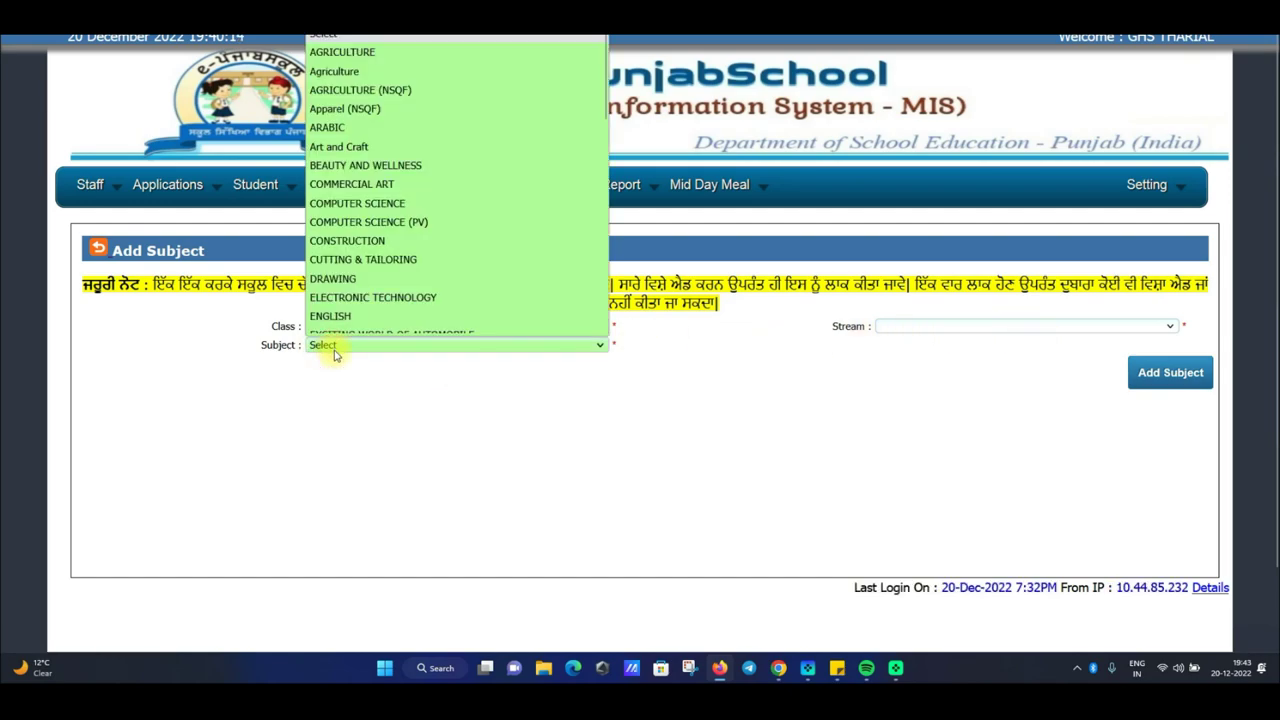
click(357, 51)
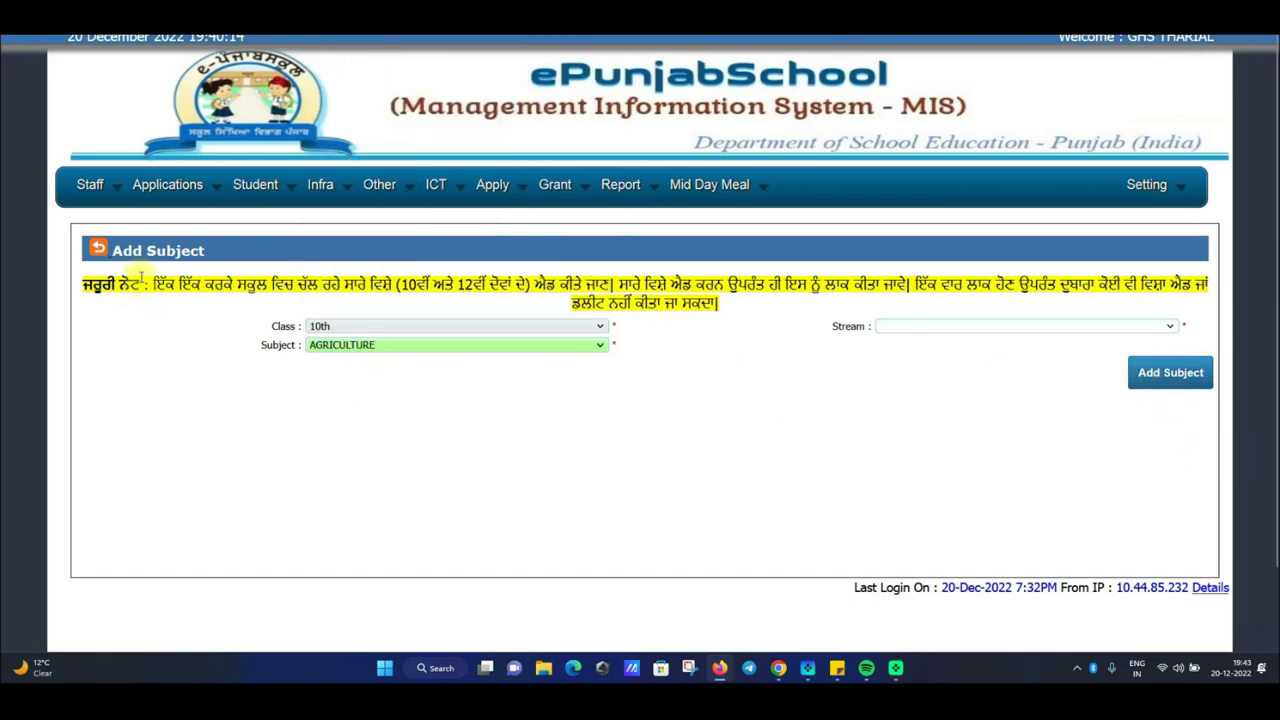
click(97, 247)
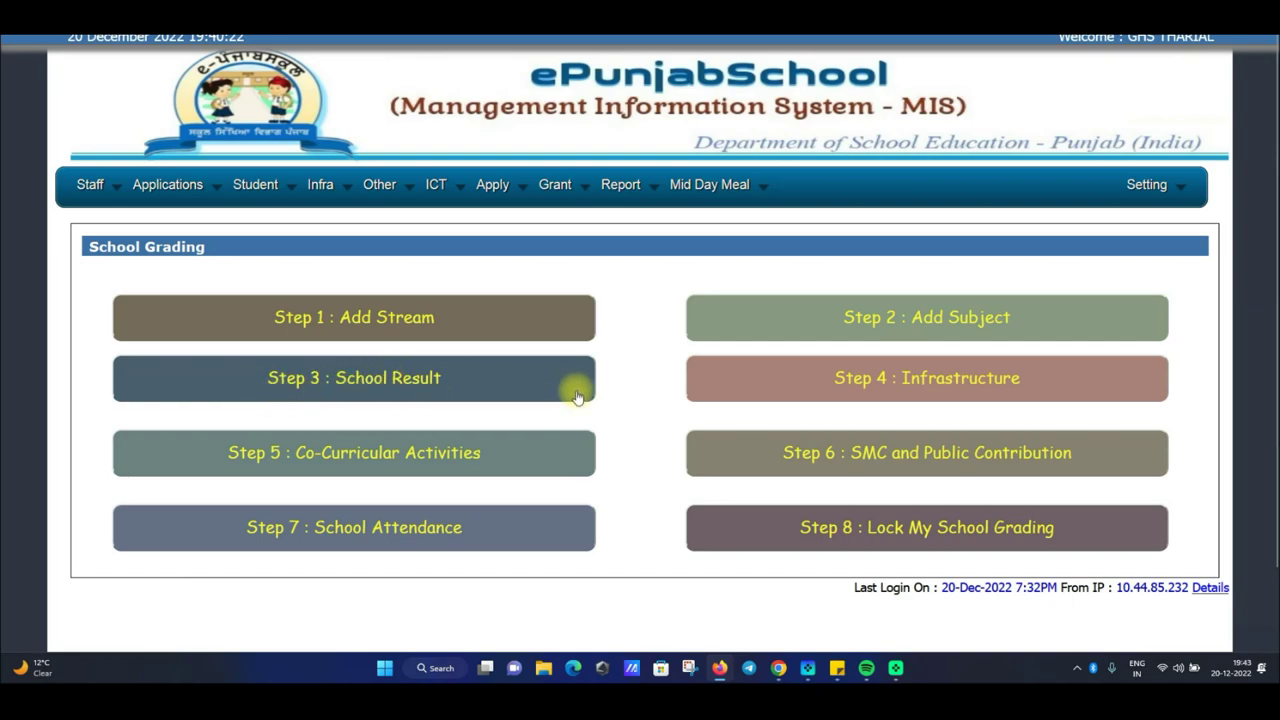
click(354, 378)
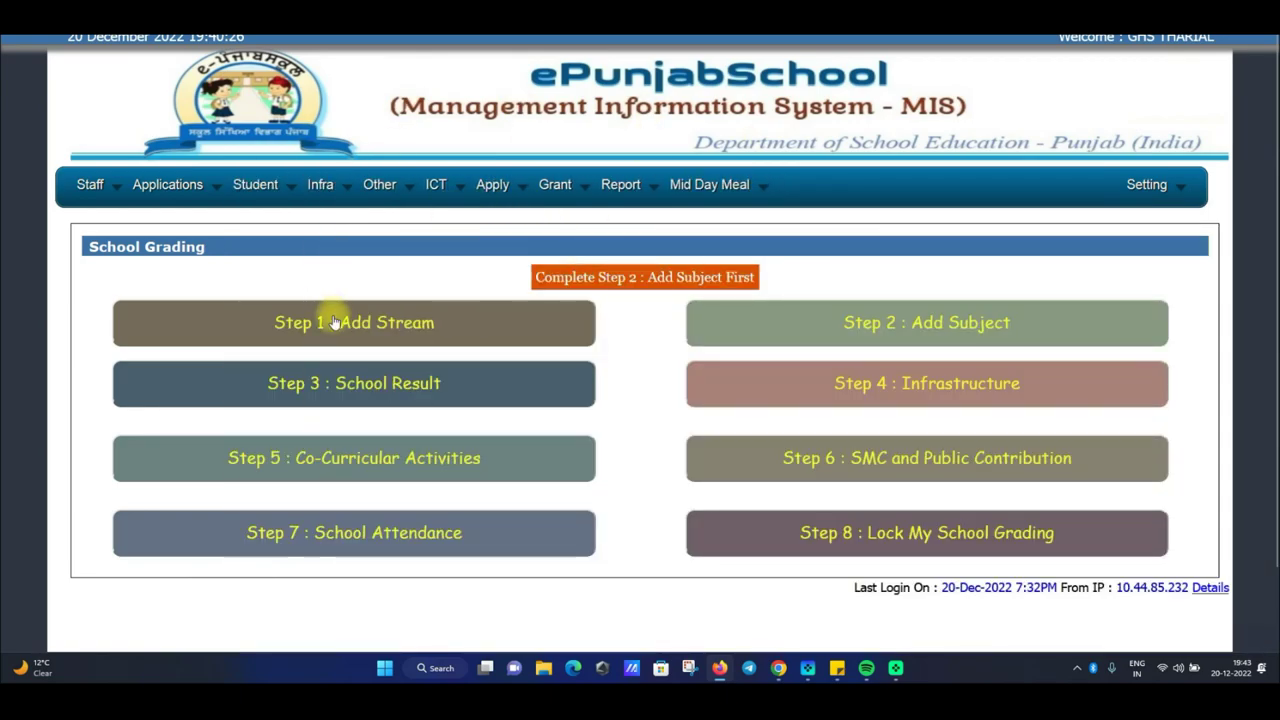
- Switch back to the primary school grading form in Chrome, expand Part-1 Result and Availability of Teachers, and set the academic year to 2021-22
click(779, 668)
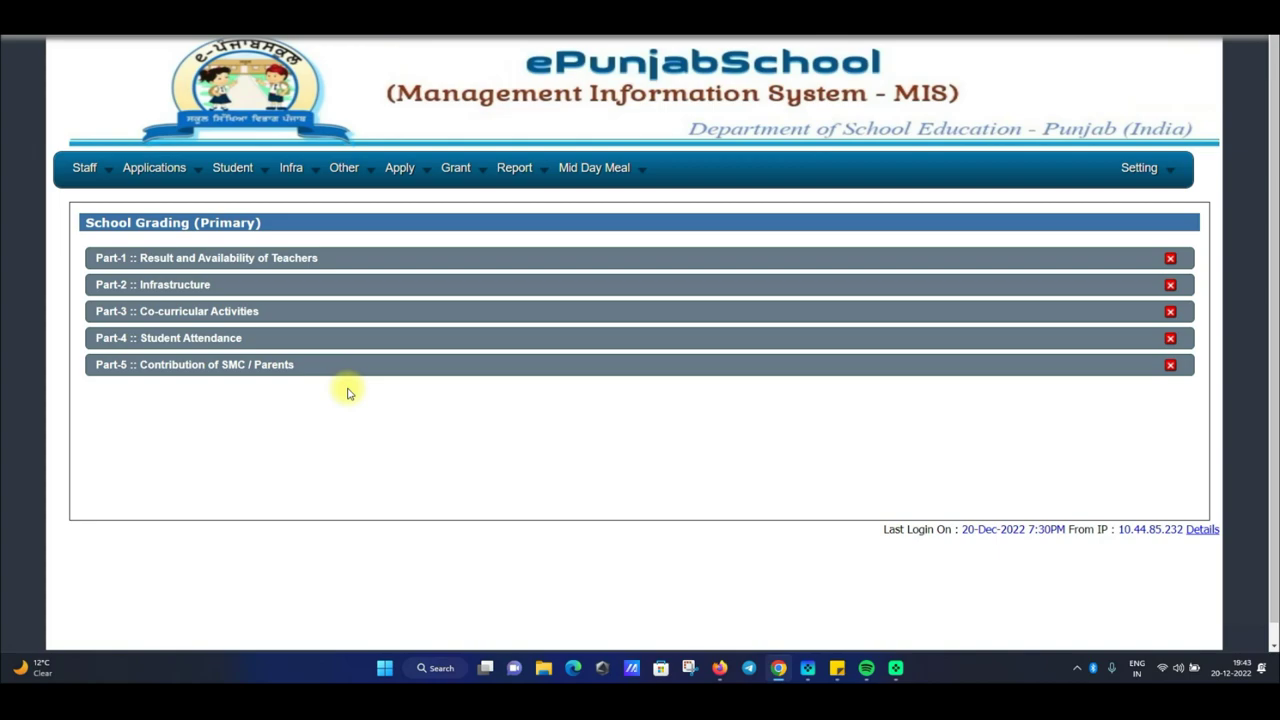
click(205, 259)
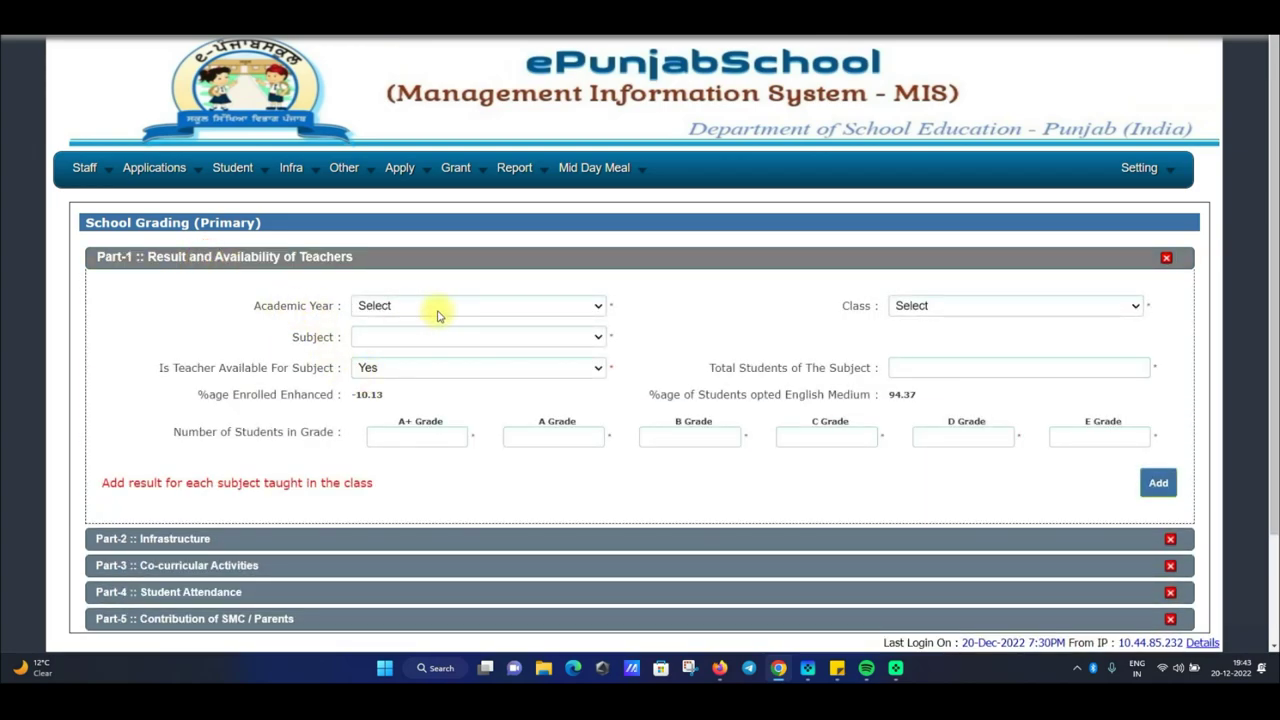
click(437, 307)
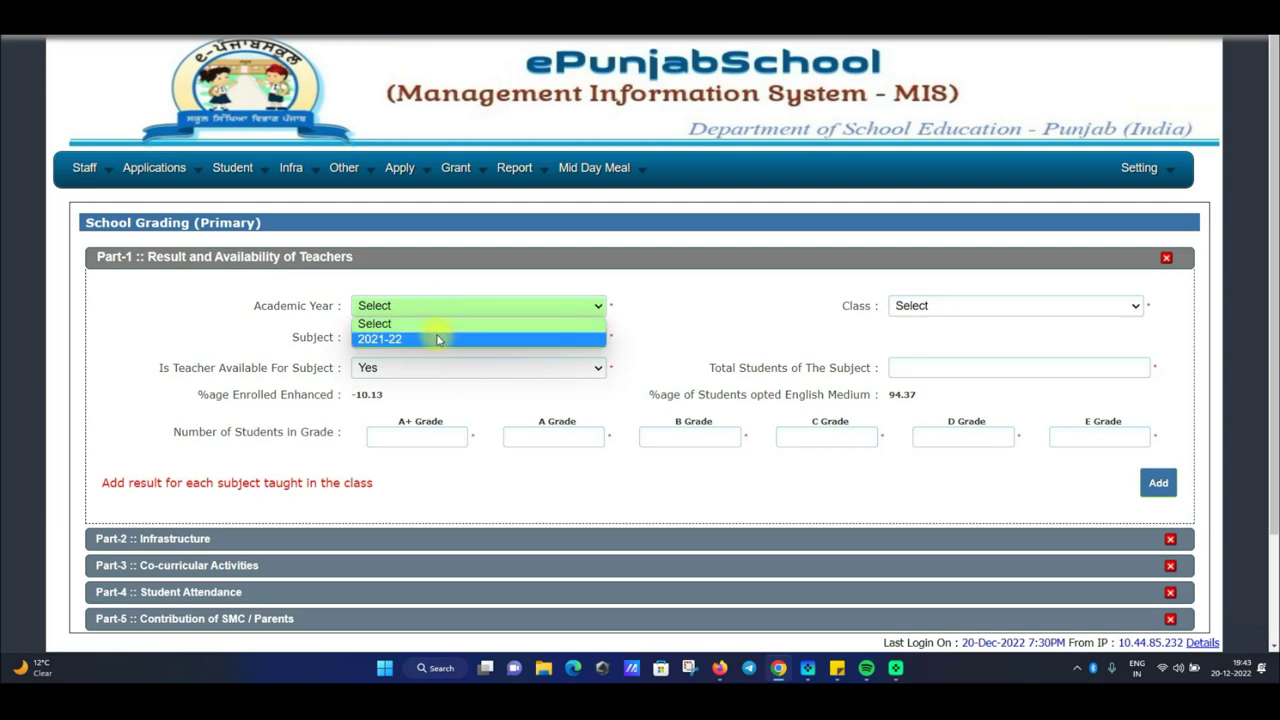
click(437, 340)
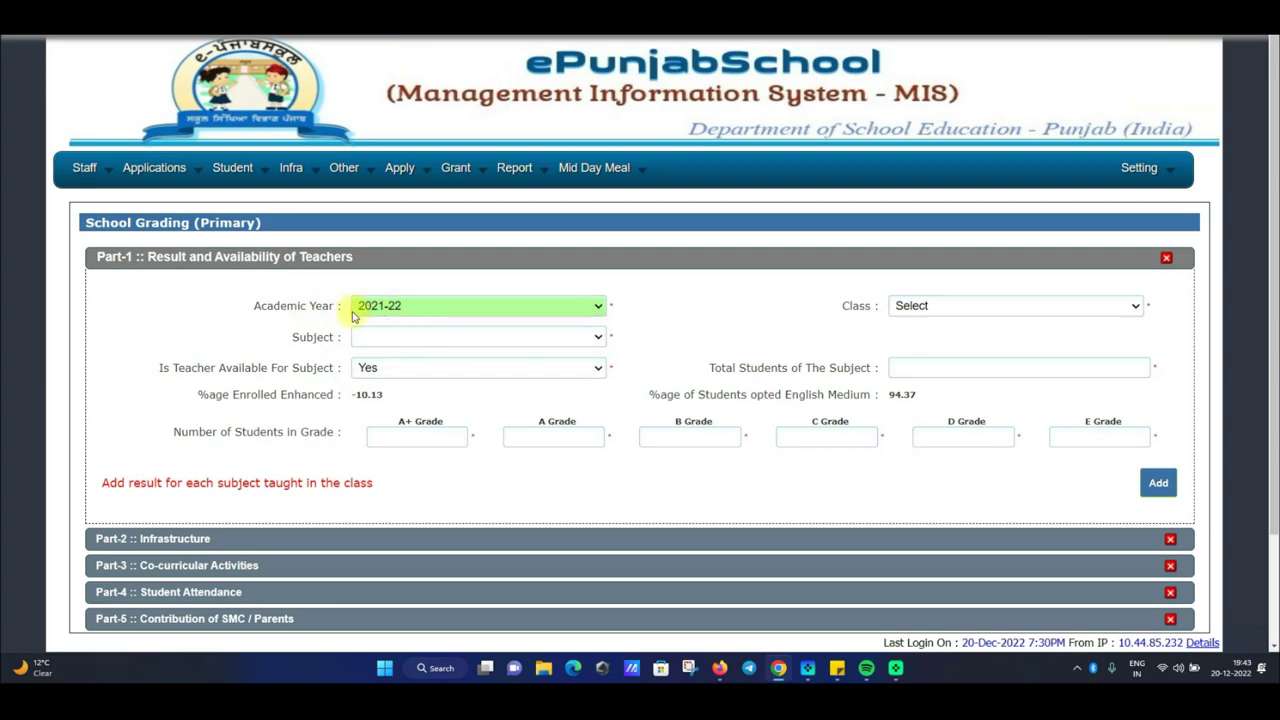
- Set the Part-1 result entry to class 5th and subject PUNJABI - L1
click(929, 306)
click(932, 340)
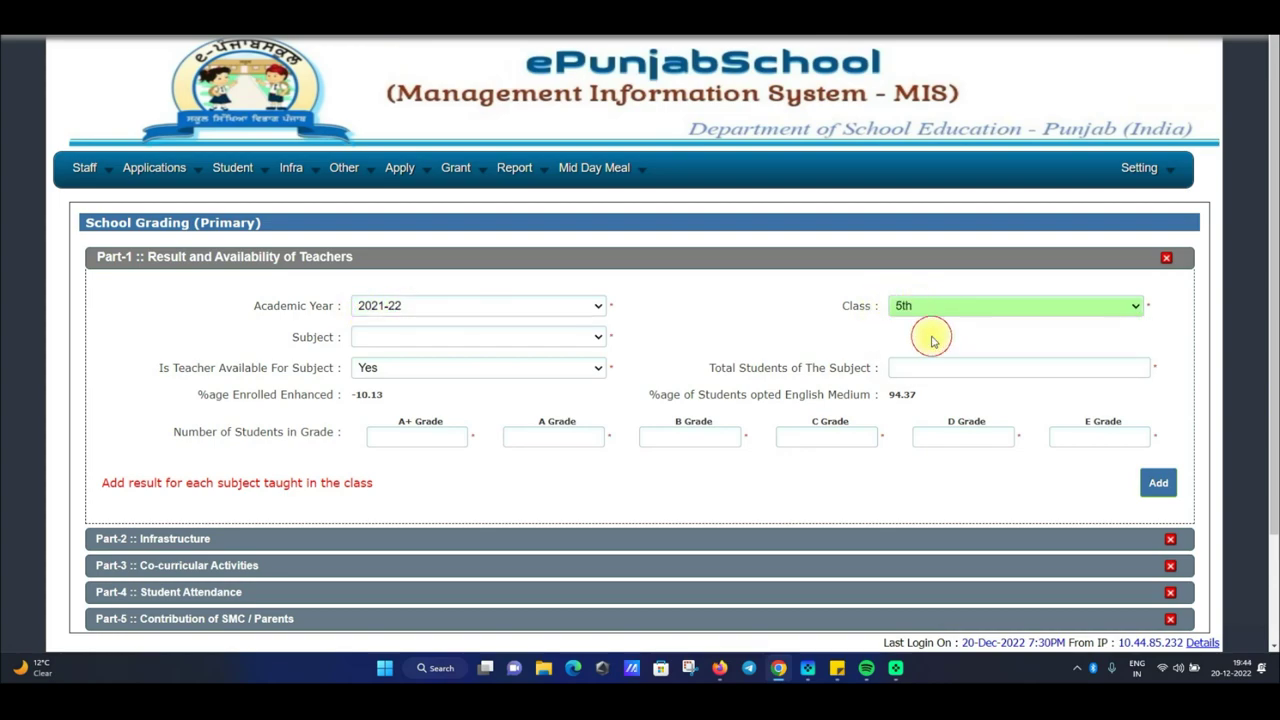
click(372, 337)
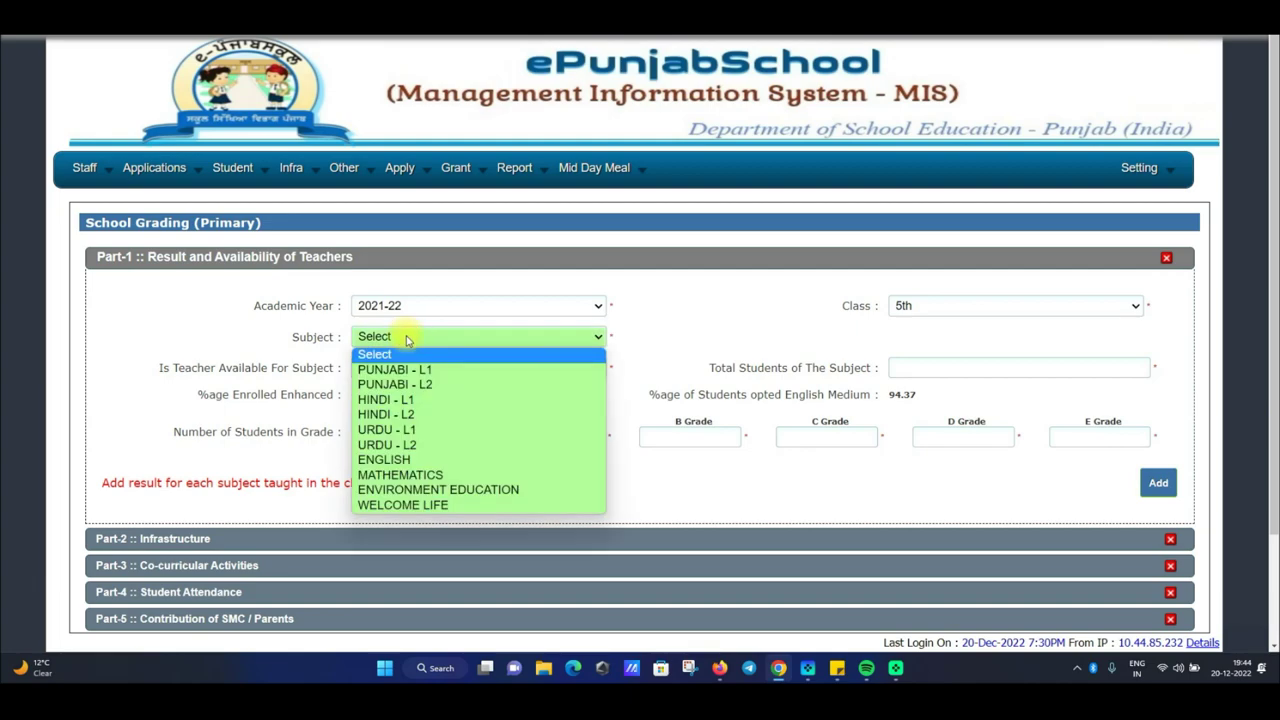
click(414, 370)
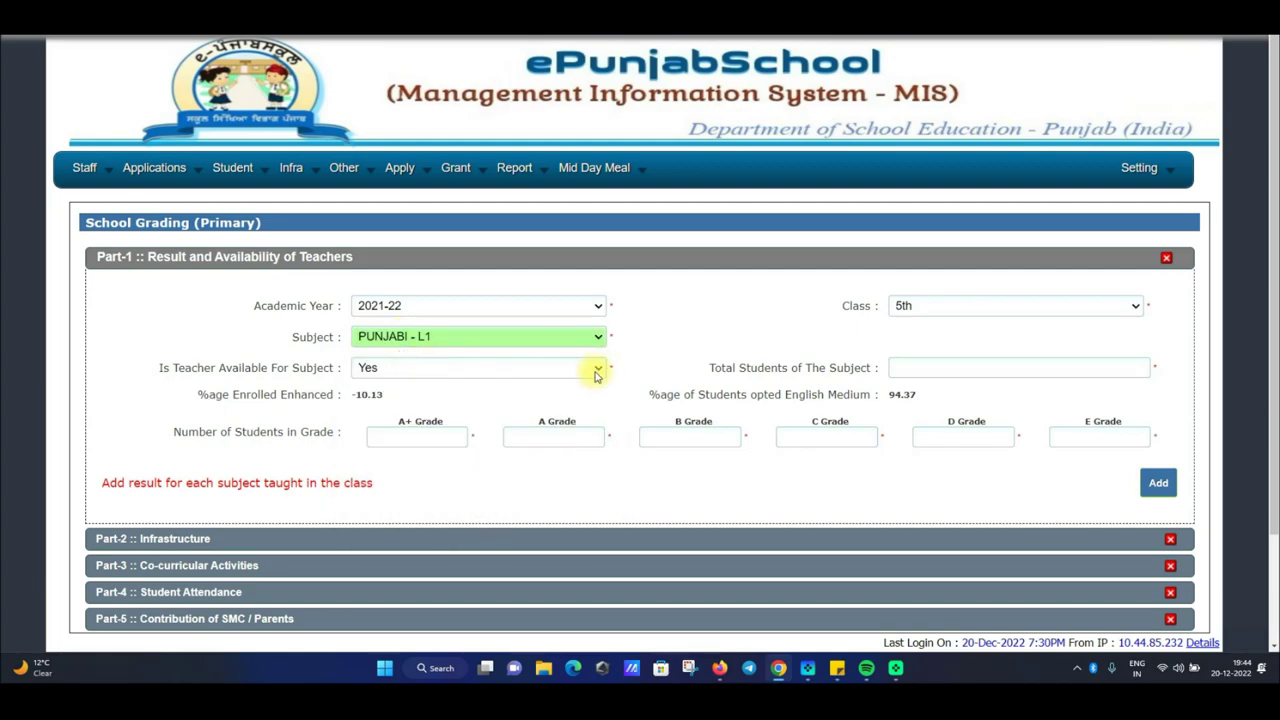
- Check the teacher availability choices and the Total Students of The Subject field, and change the subject to HINDI - L1
scroll(594, 374, down, 2)
click(440, 274)
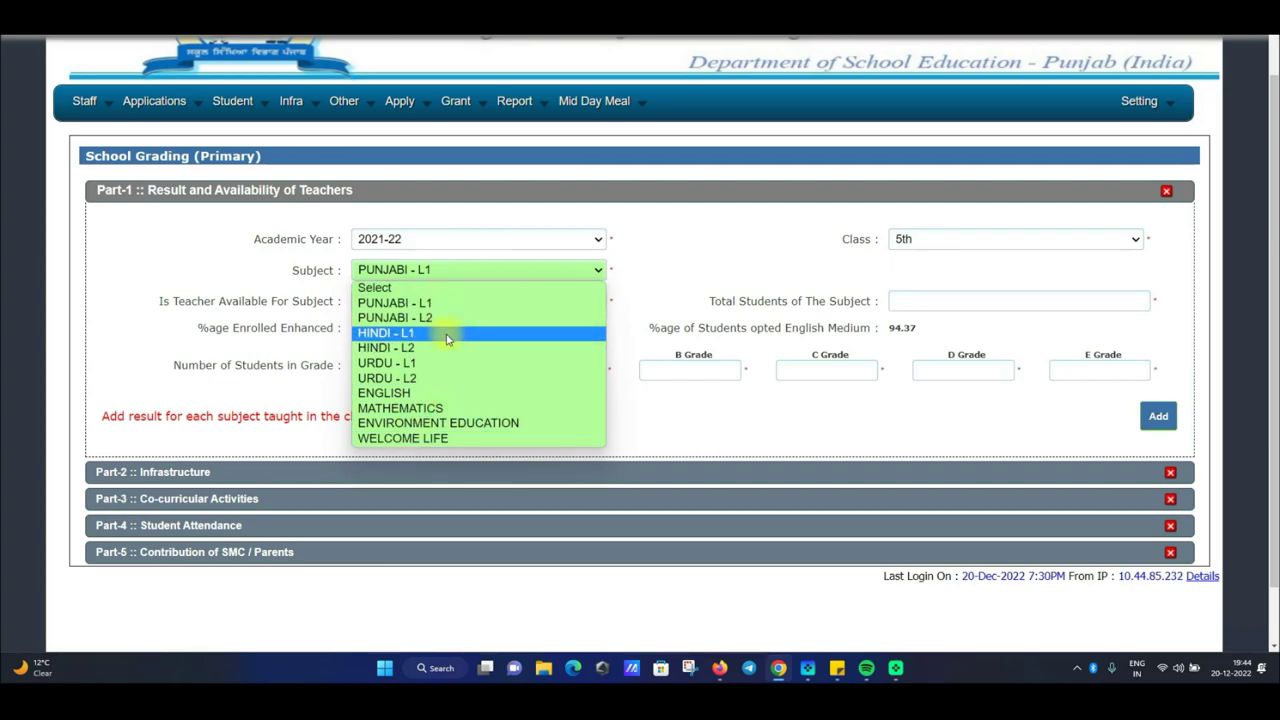
click(694, 263)
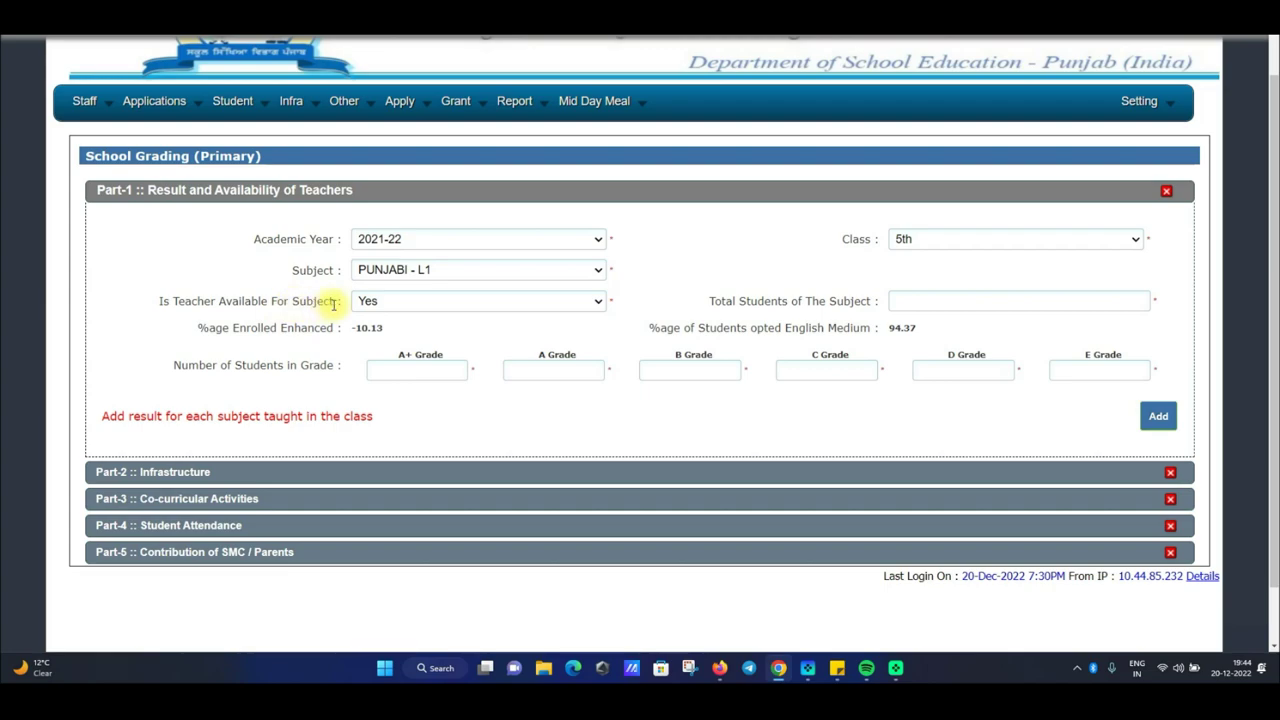
click(400, 301)
click(399, 306)
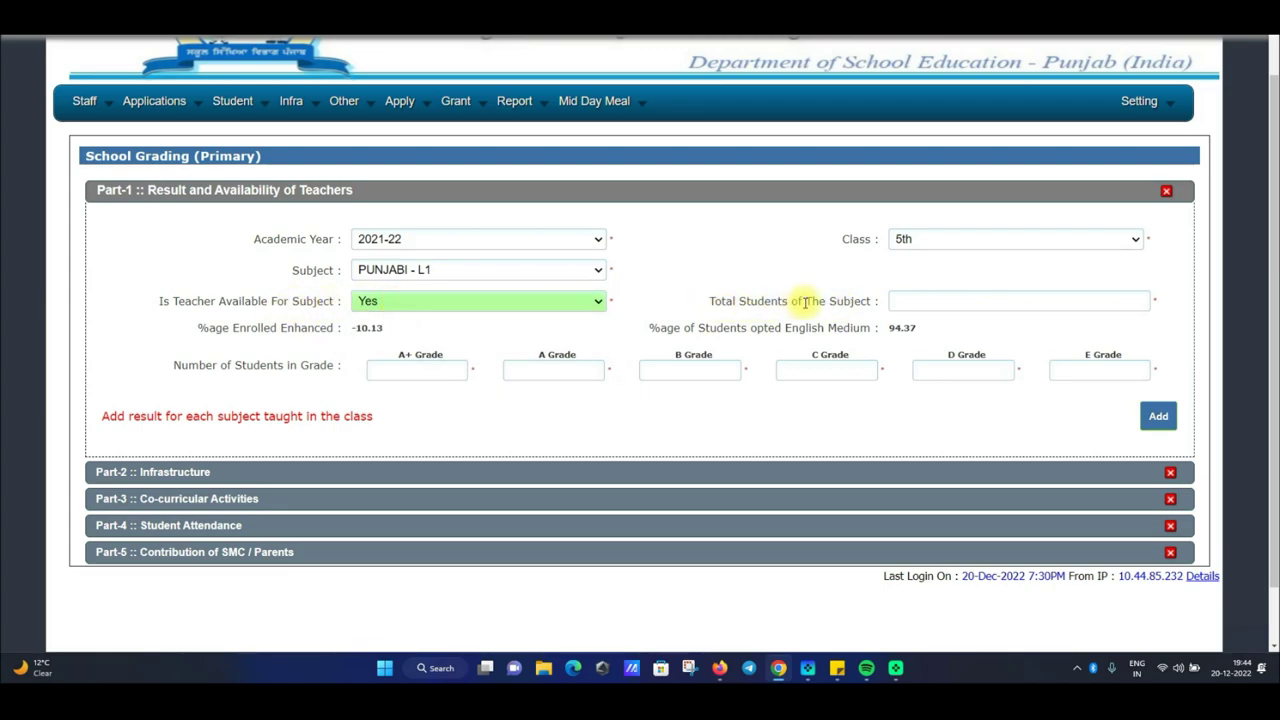
click(920, 302)
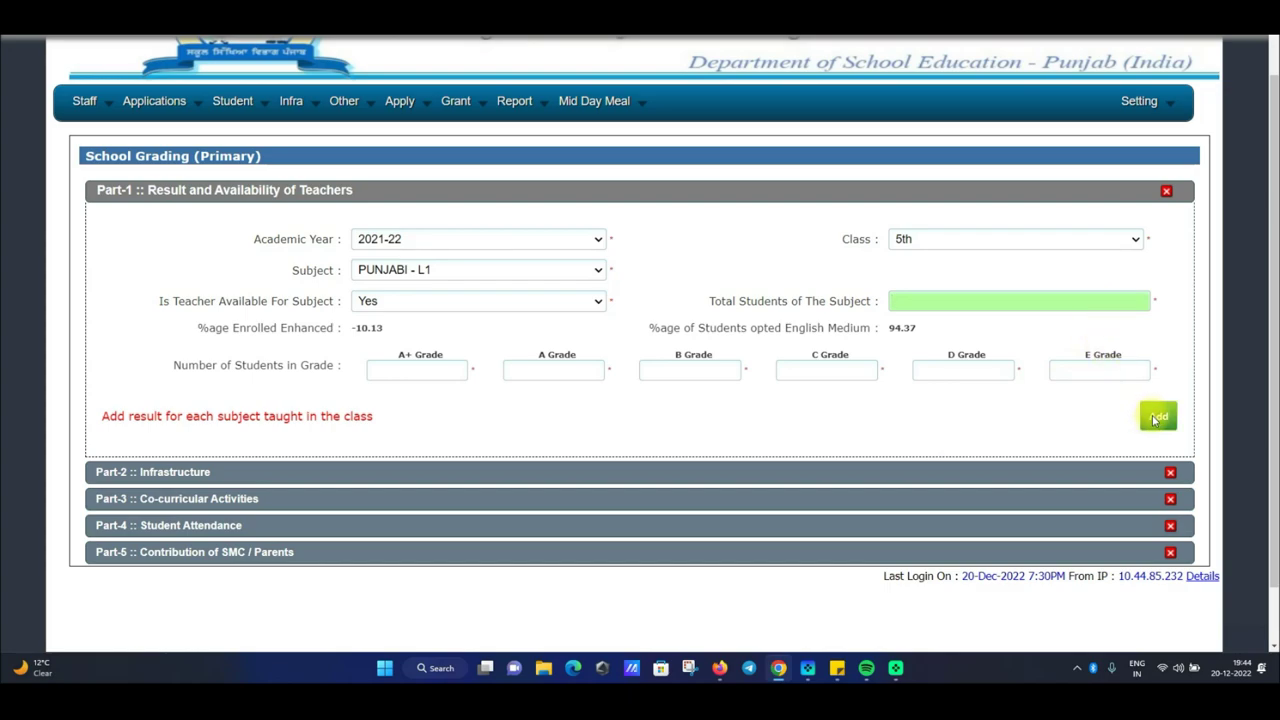
click(467, 274)
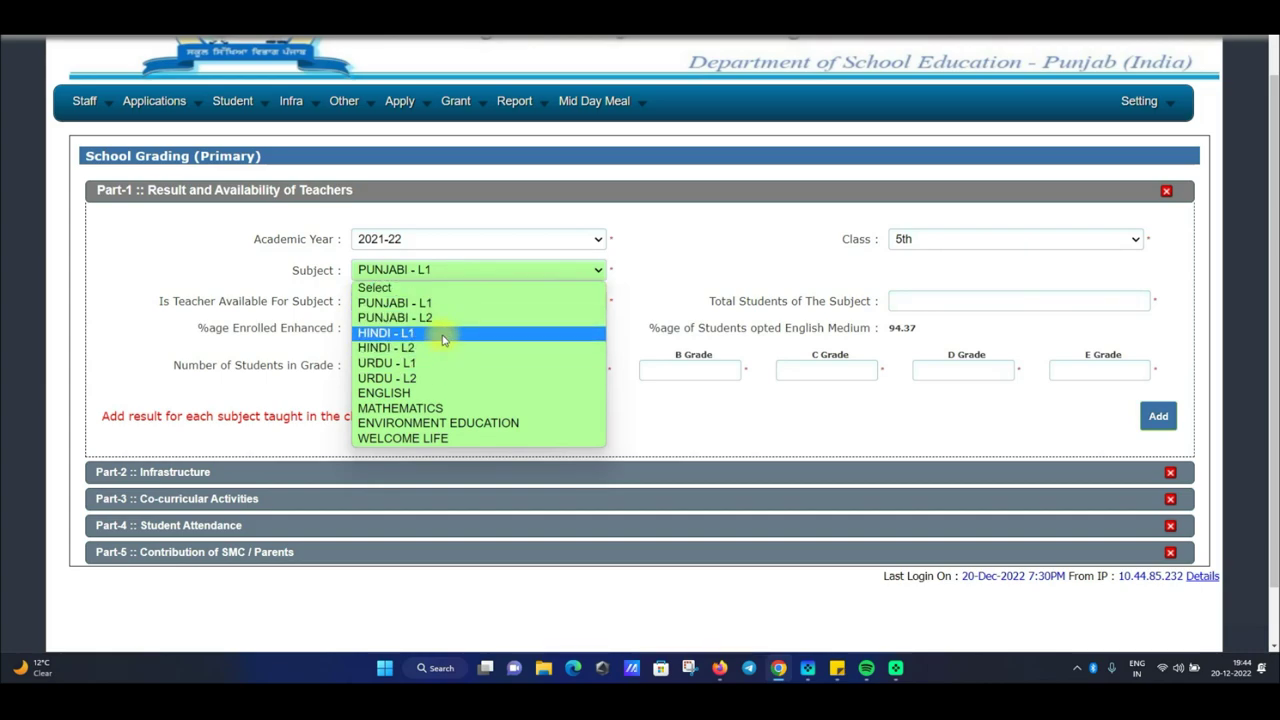
click(445, 335)
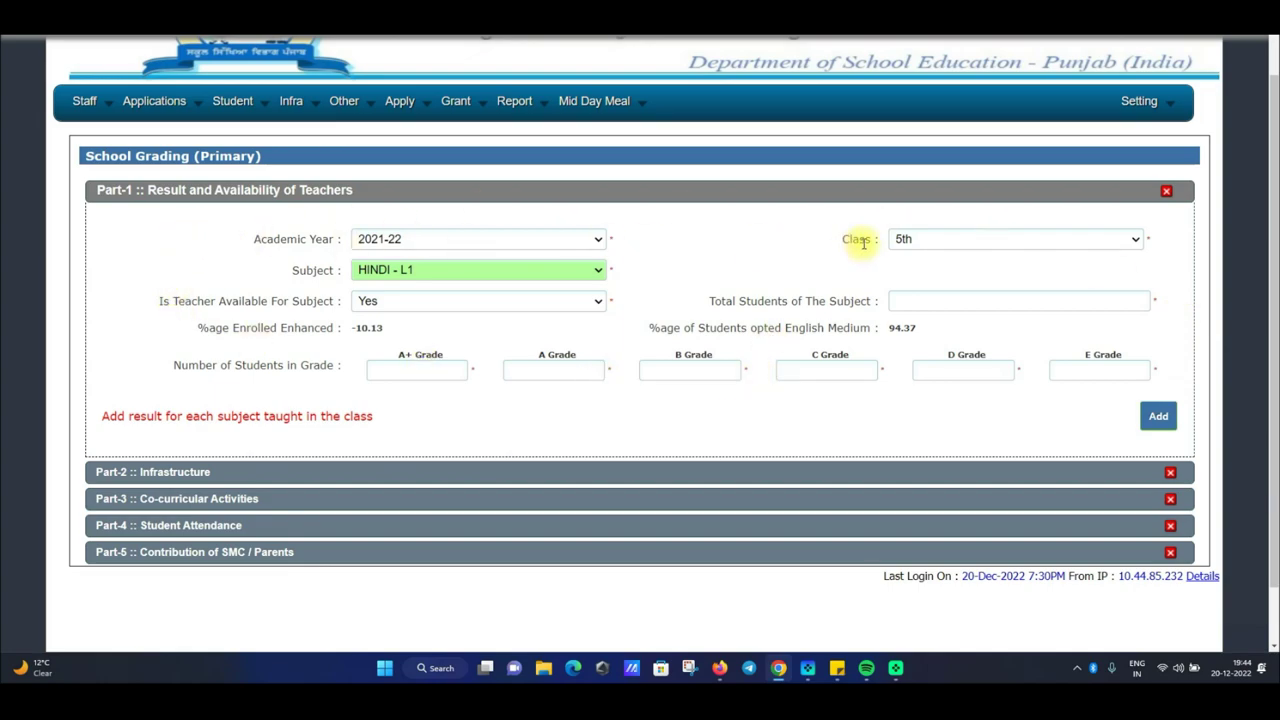
- Open Part-2 Infrastructure and check the choices offered for Boundary Wall, Playground, Classrooms, Electricity and Library/Reading Corner
scroll(480, 375, down, 1)
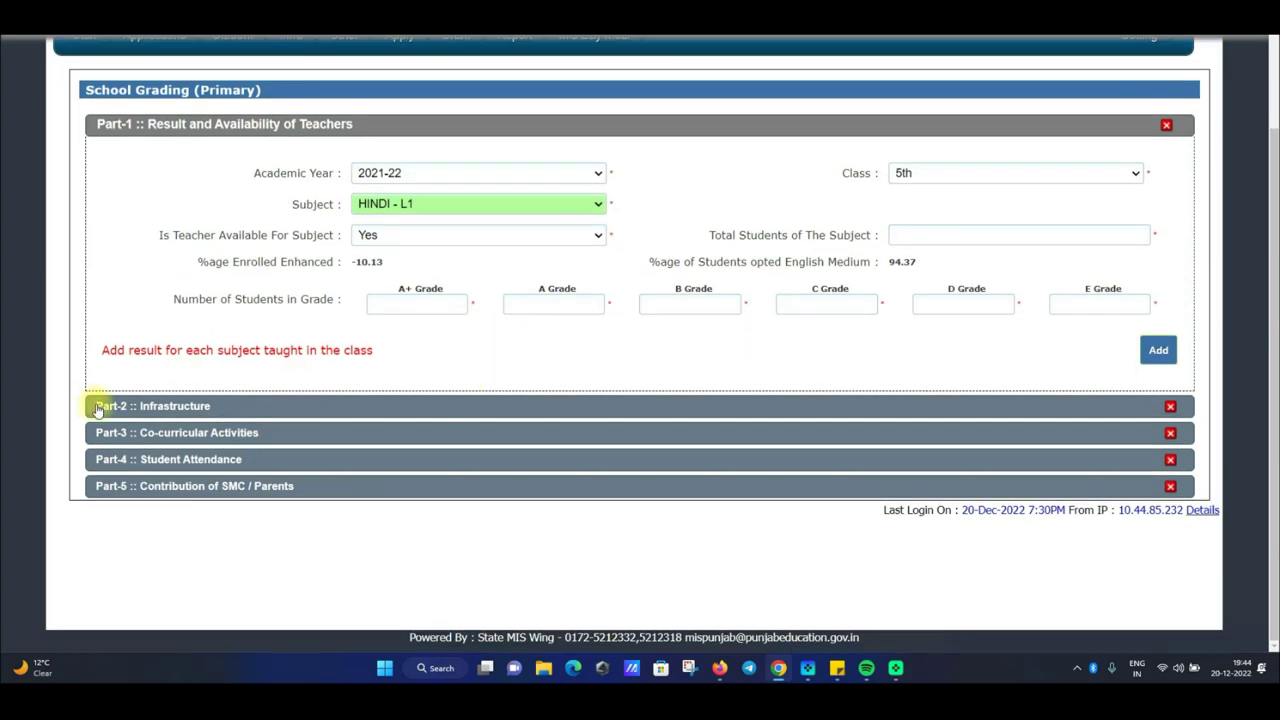
click(155, 410)
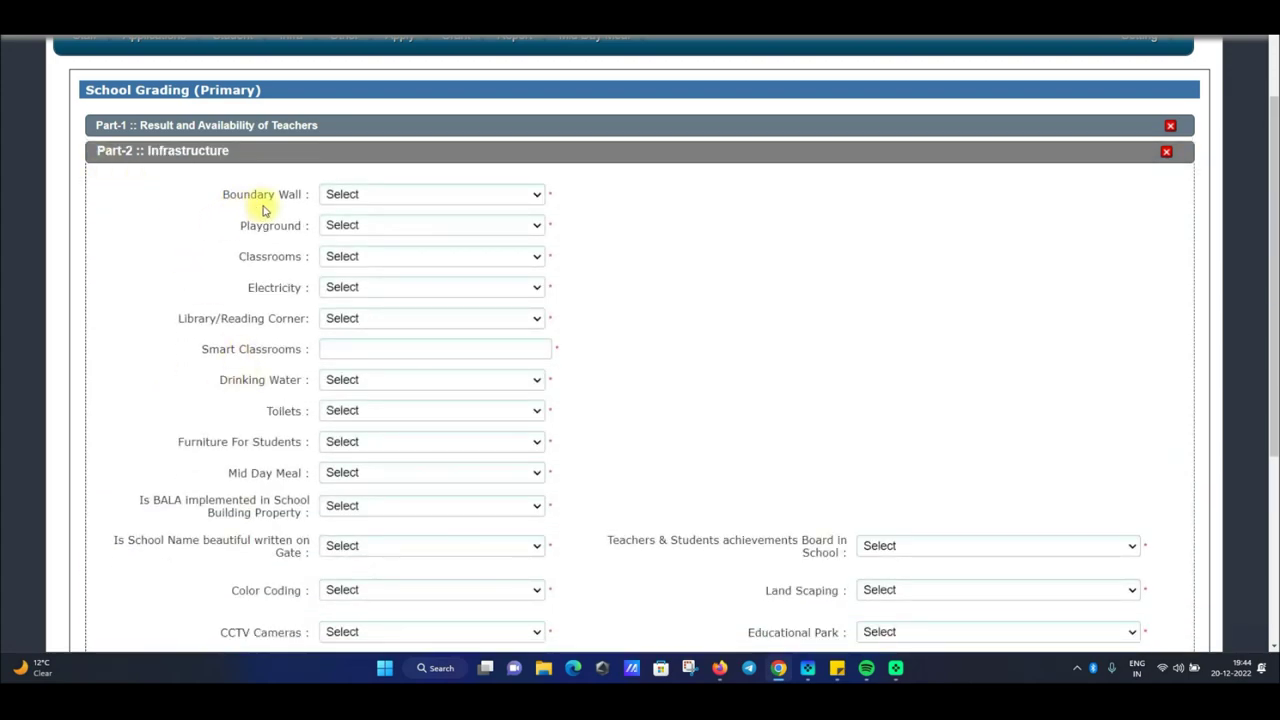
click(388, 205)
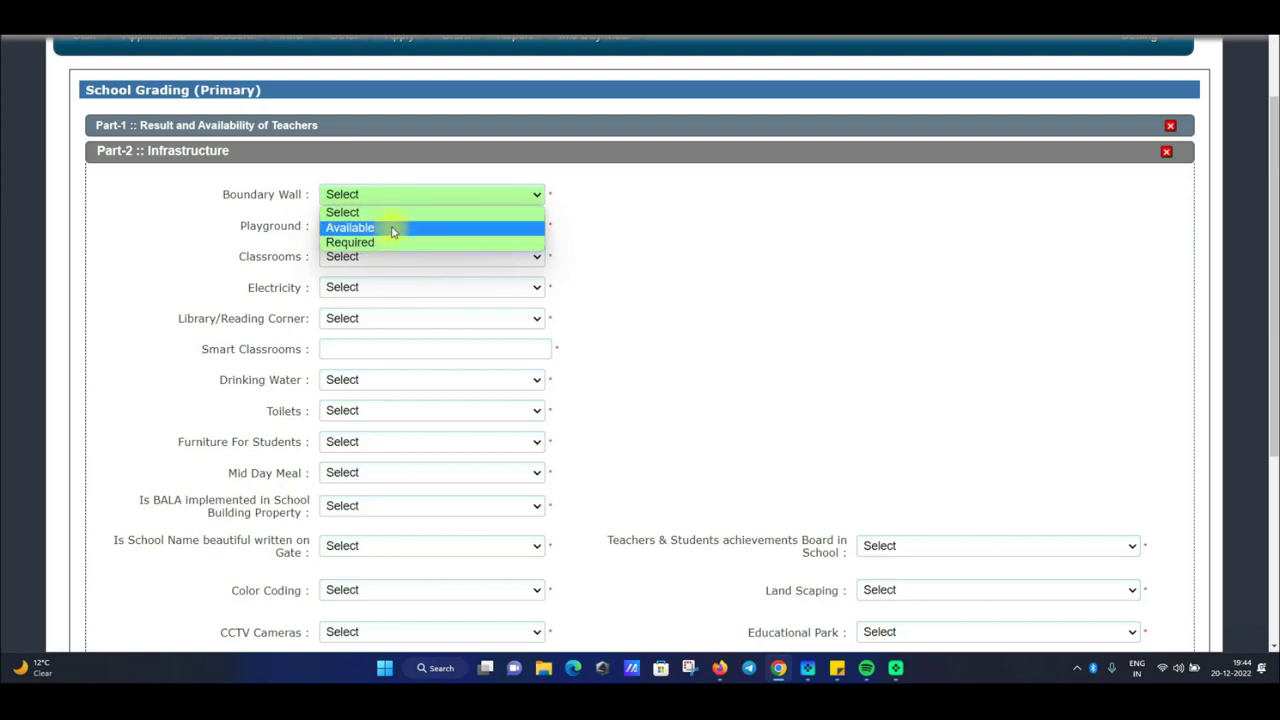
click(240, 210)
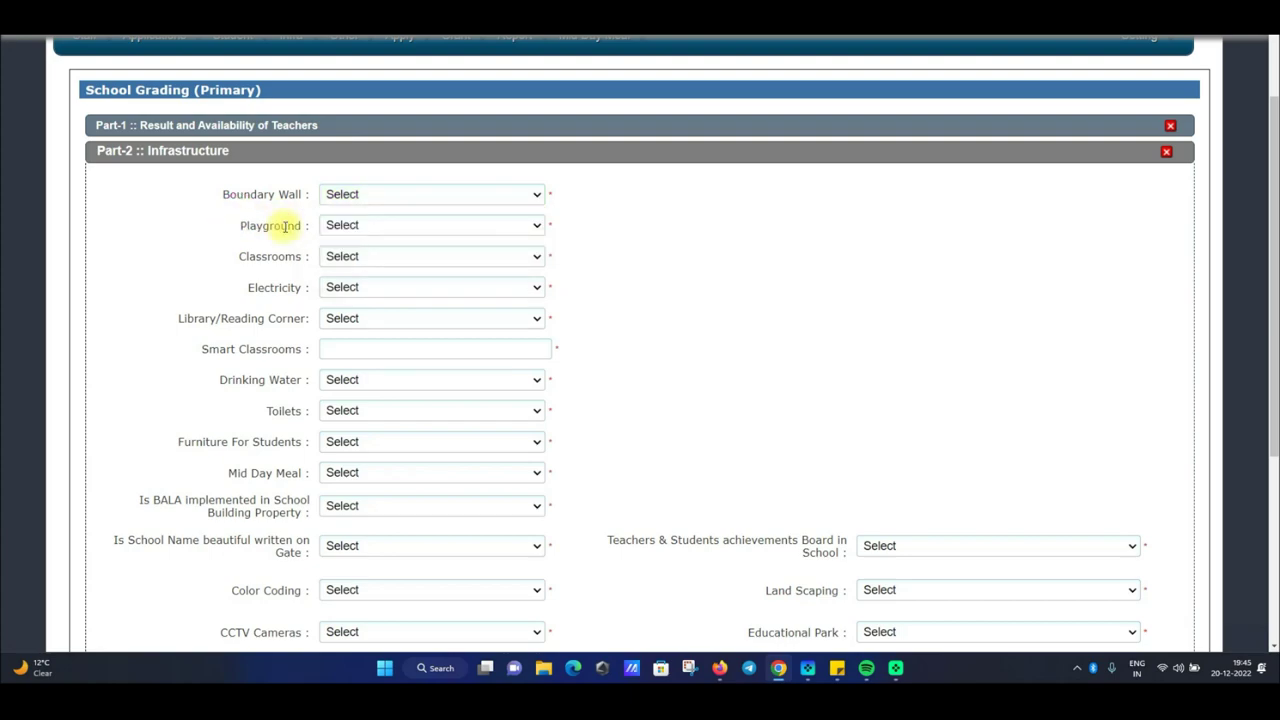
click(338, 229)
click(340, 260)
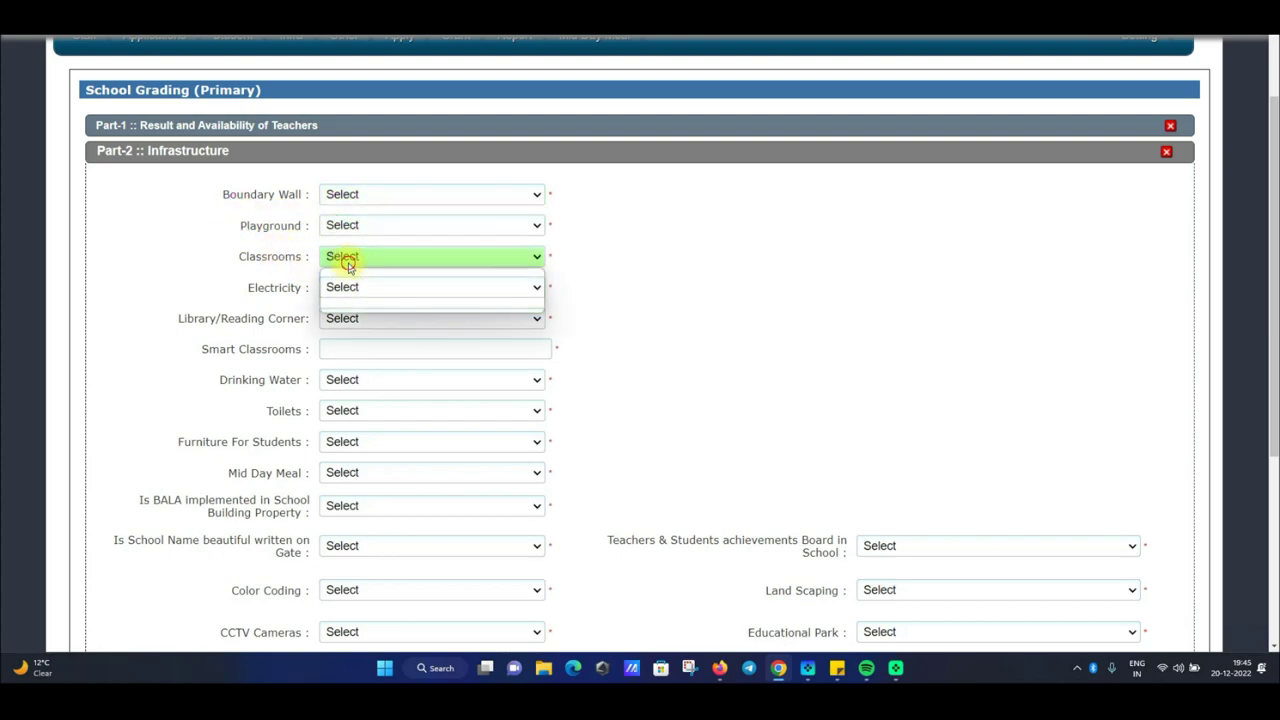
click(340, 287)
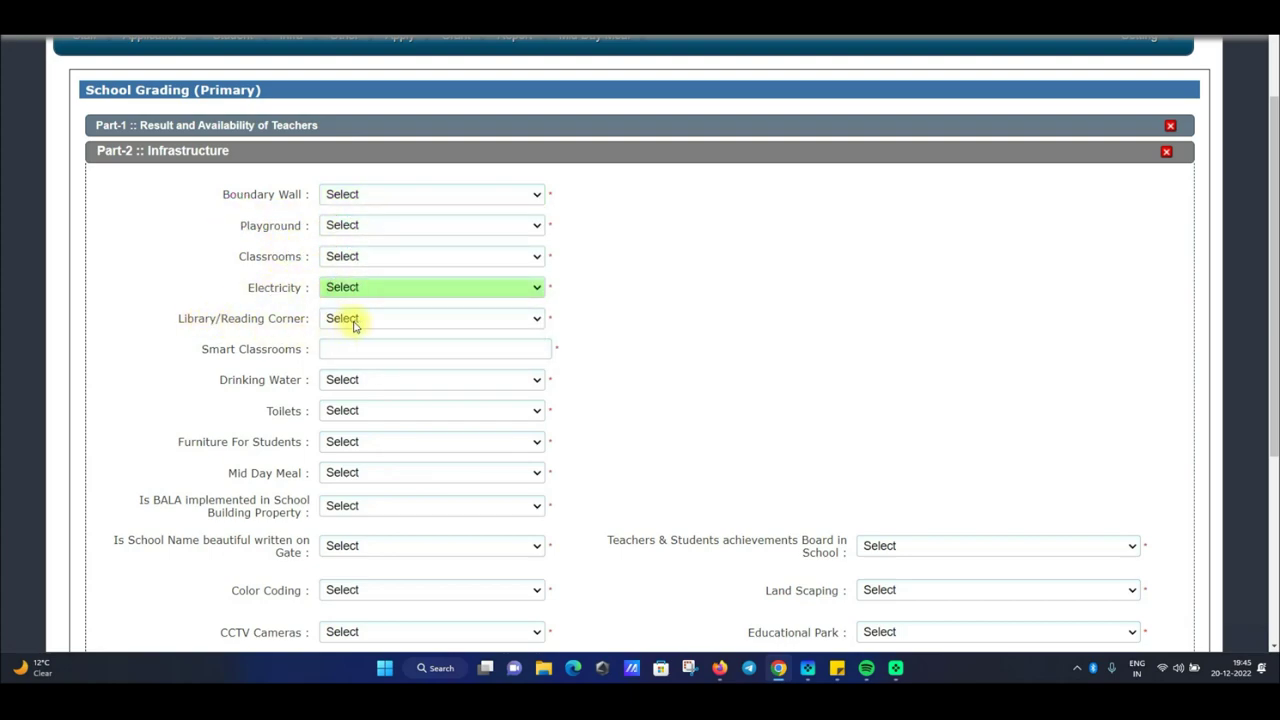
click(357, 320)
click(238, 340)
- Examine the Smart Classrooms field and the choices for Drinking Water and Toilets without setting them
scroll(240, 330, down, 2)
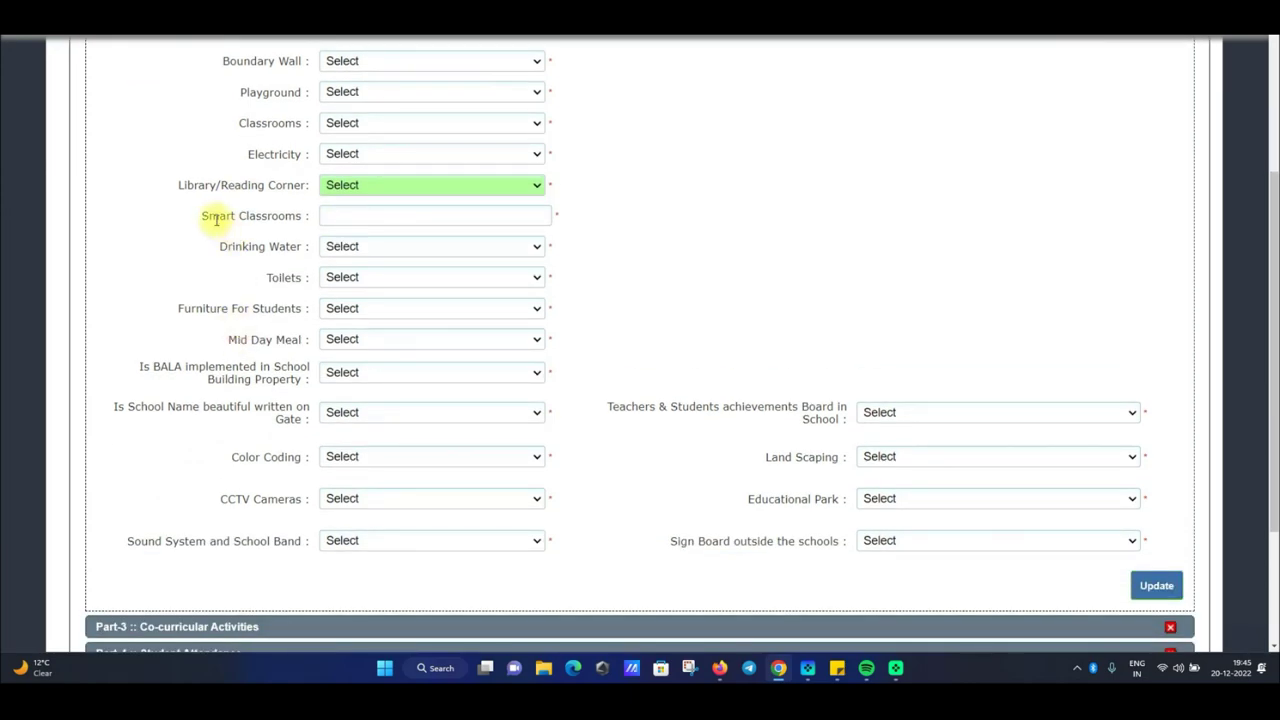
click(360, 218)
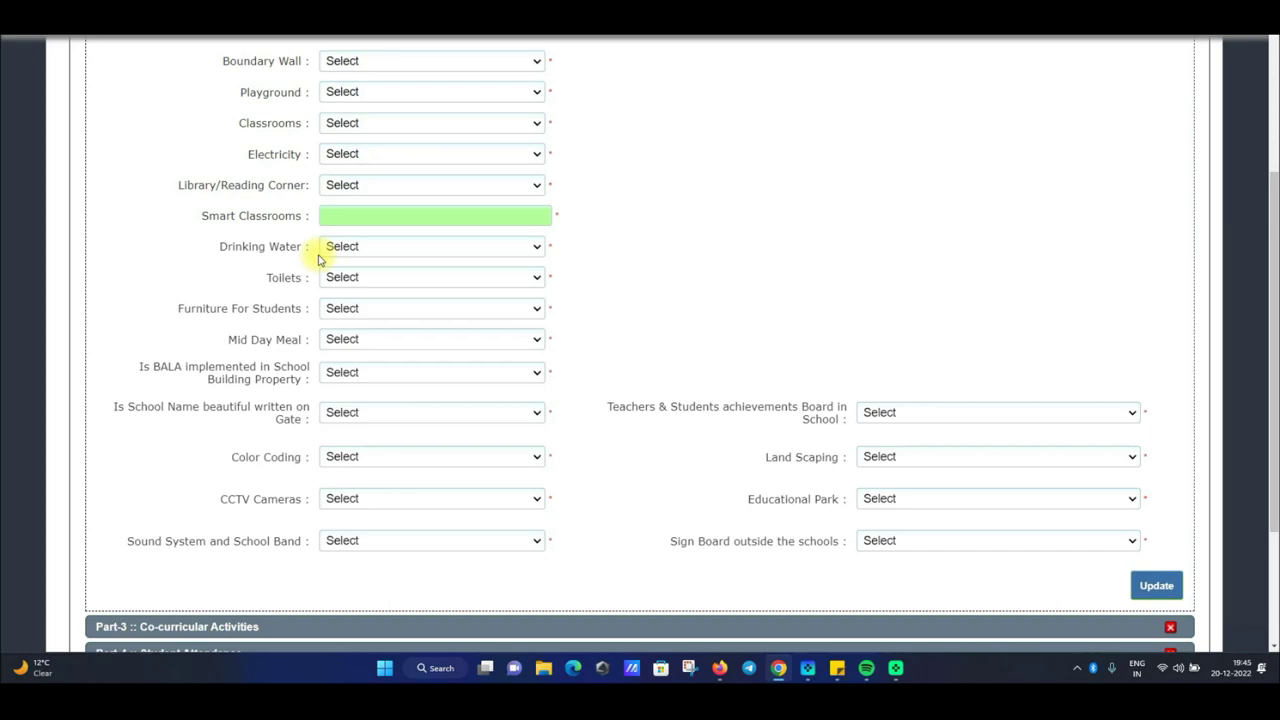
click(375, 248)
click(375, 258)
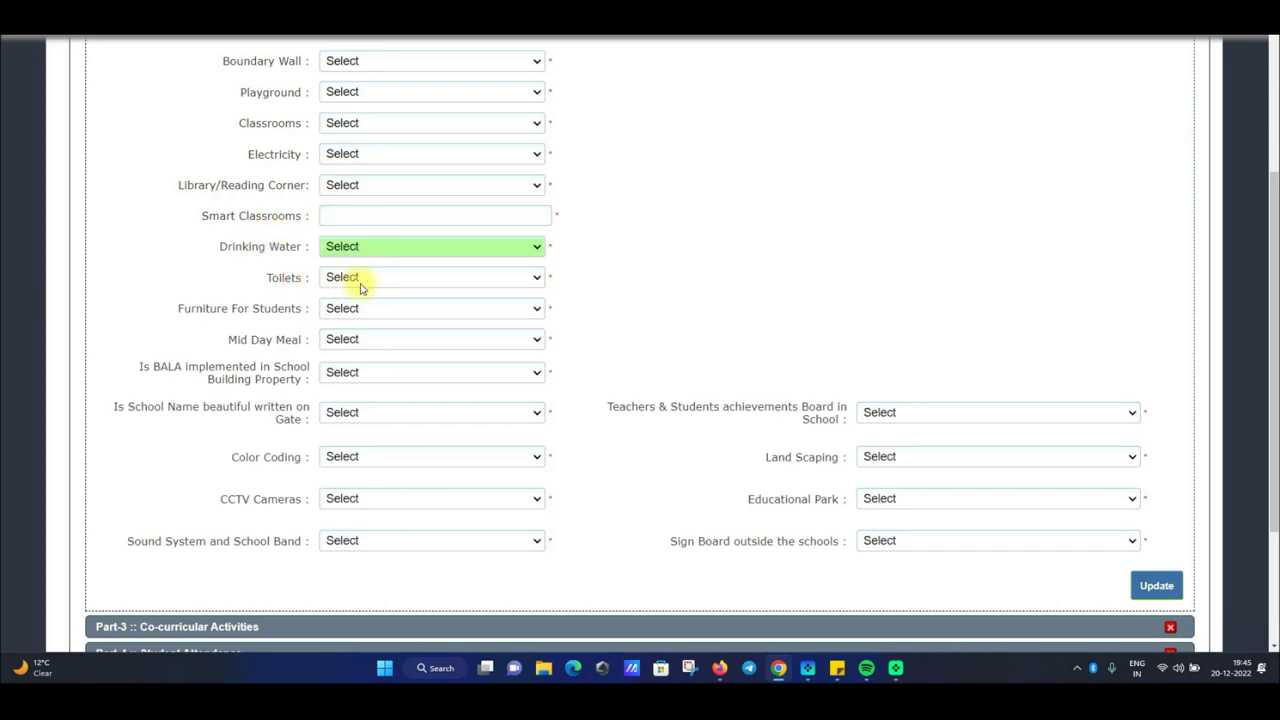
click(377, 279)
click(381, 284)
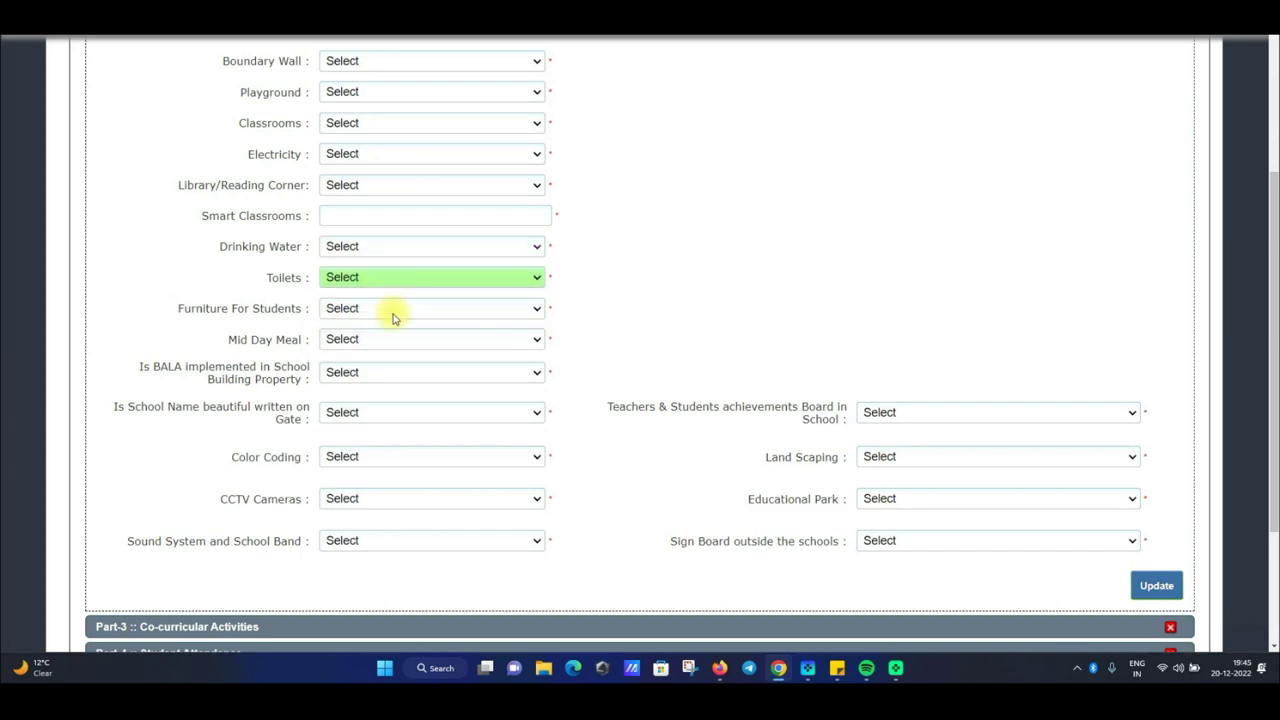
- Review the remaining Infrastructure fields and check the choices for the Teachers & Students achievements Board in School
scroll(394, 314, down, 2)
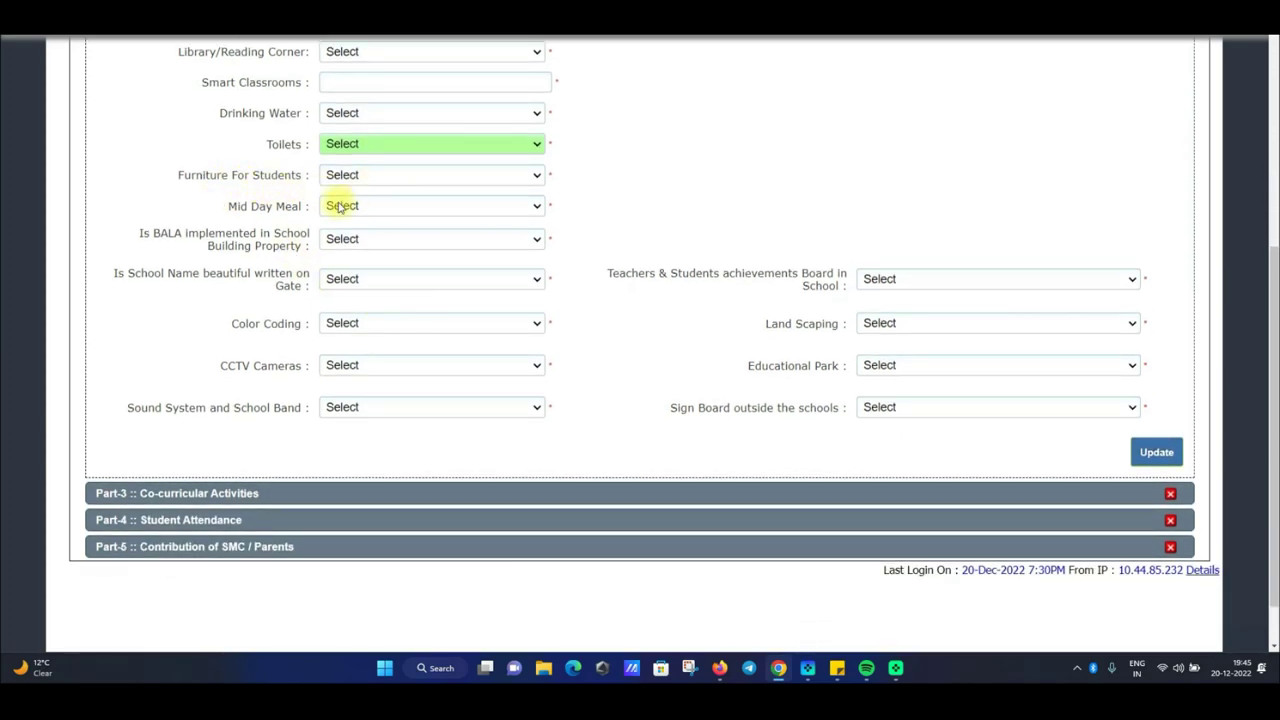
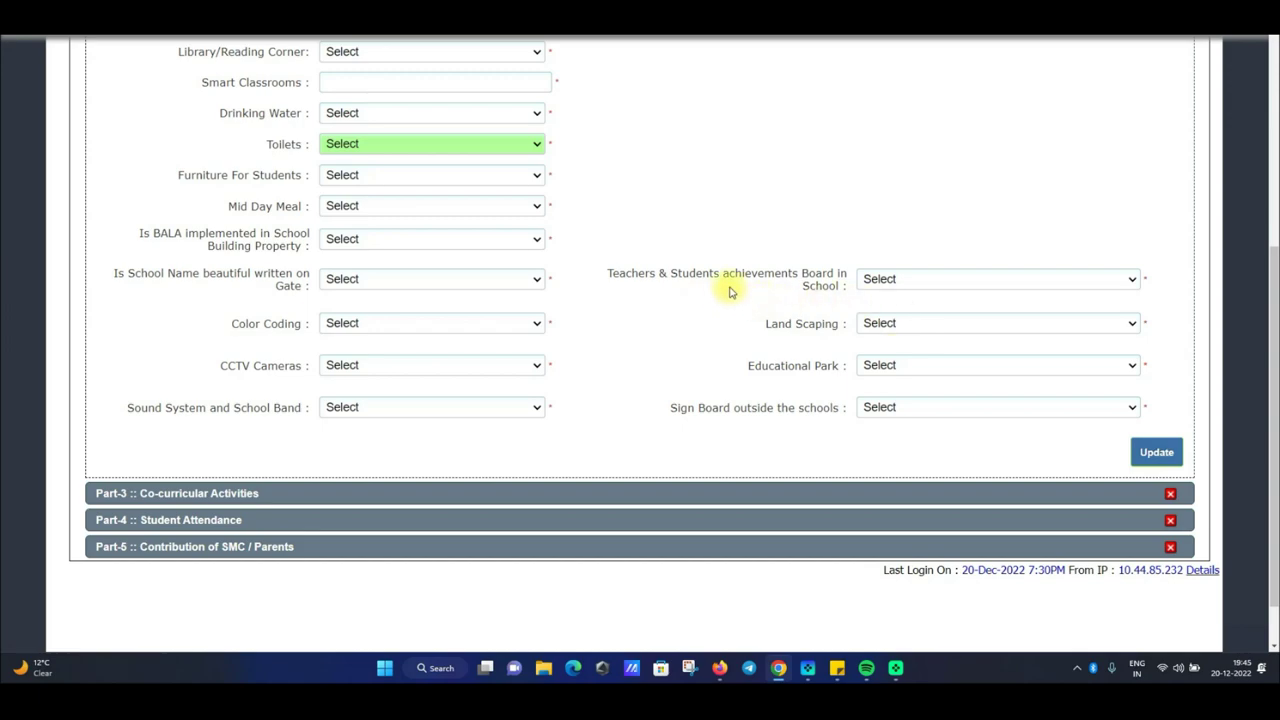
click(872, 282)
click(872, 281)
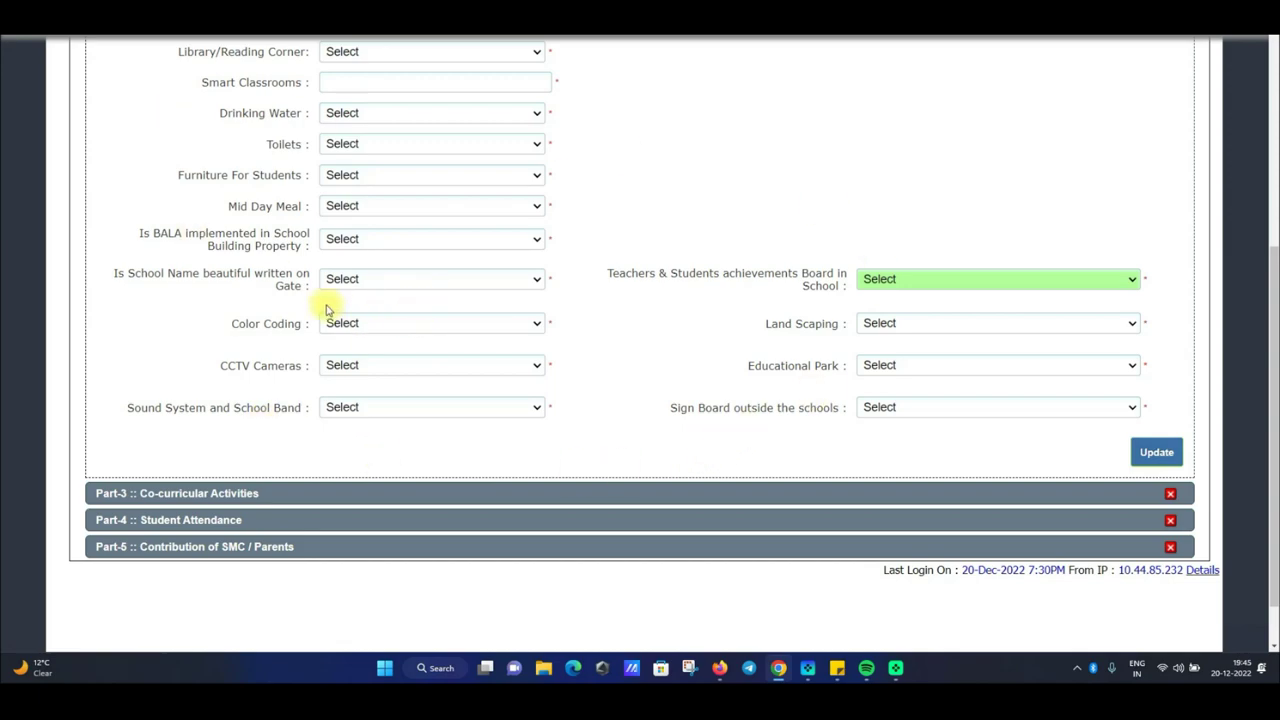
scroll(327, 309, up, 2)
scroll(329, 308, up, 1)
scroll(329, 308, down, 4)
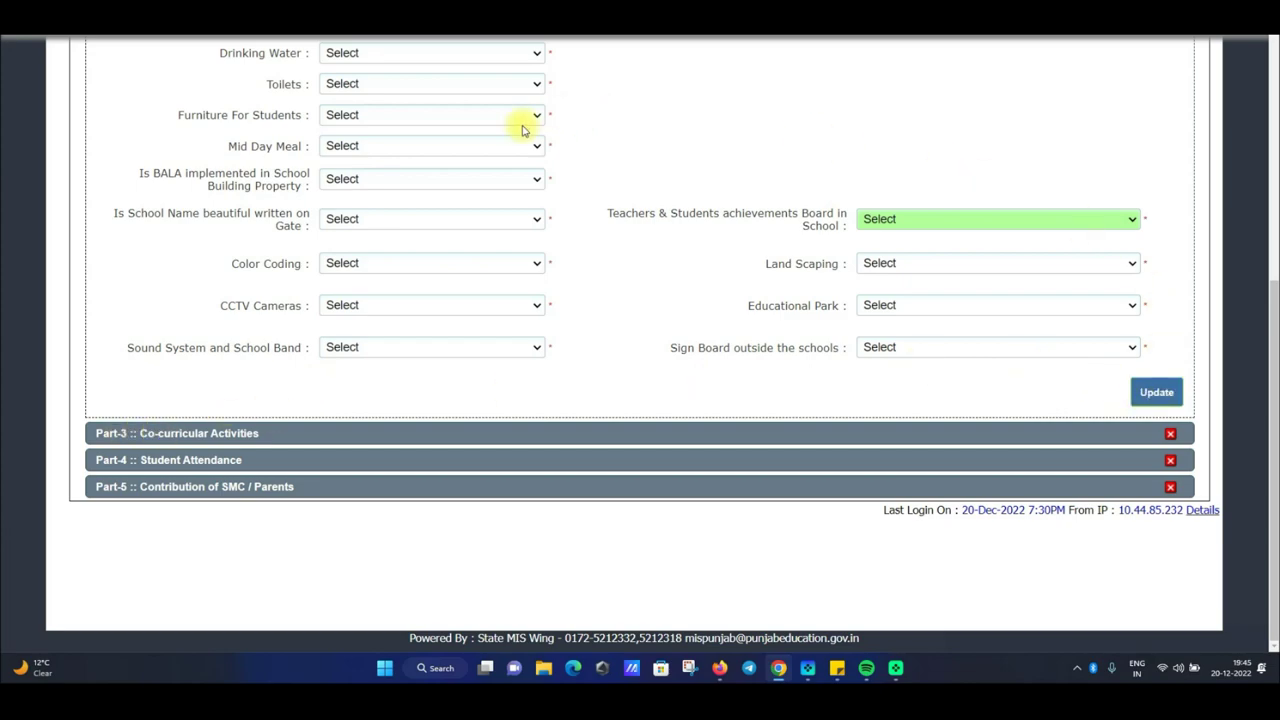
- Open Part-3 Co-curricular Activities and select PSEB Comptition as the activity with State as the level
click(176, 436)
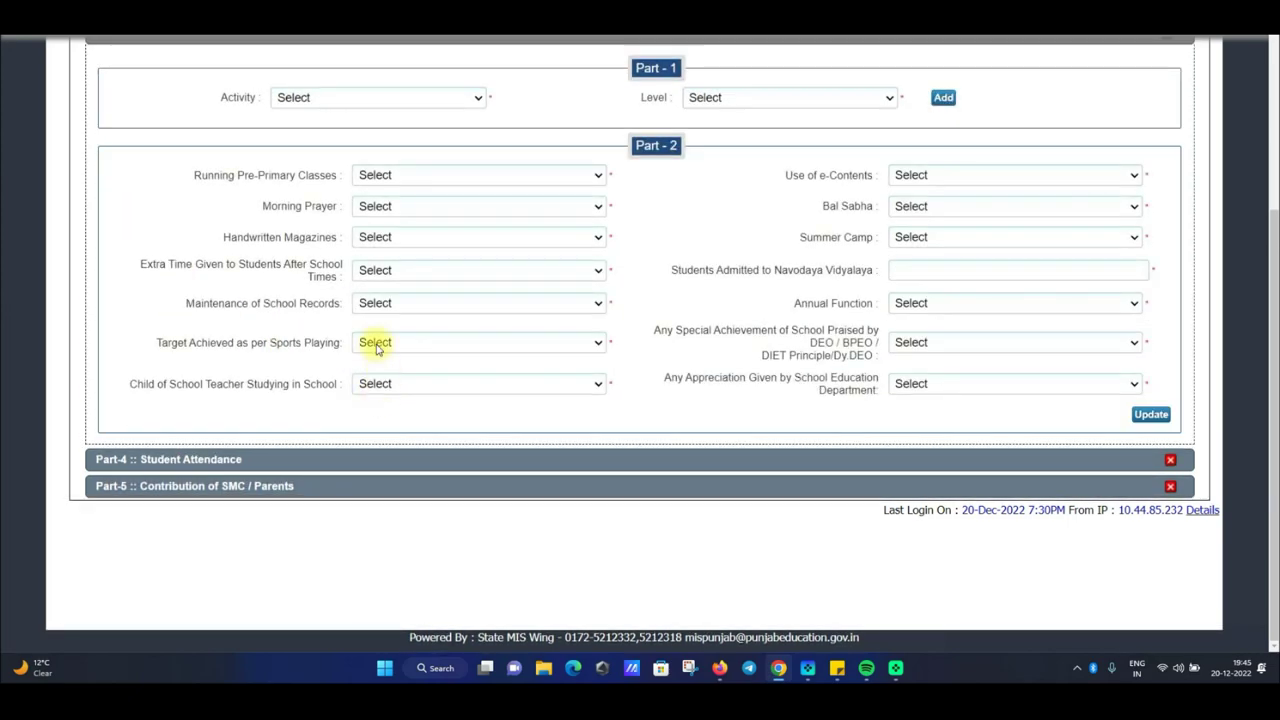
scroll(288, 202, up, 1)
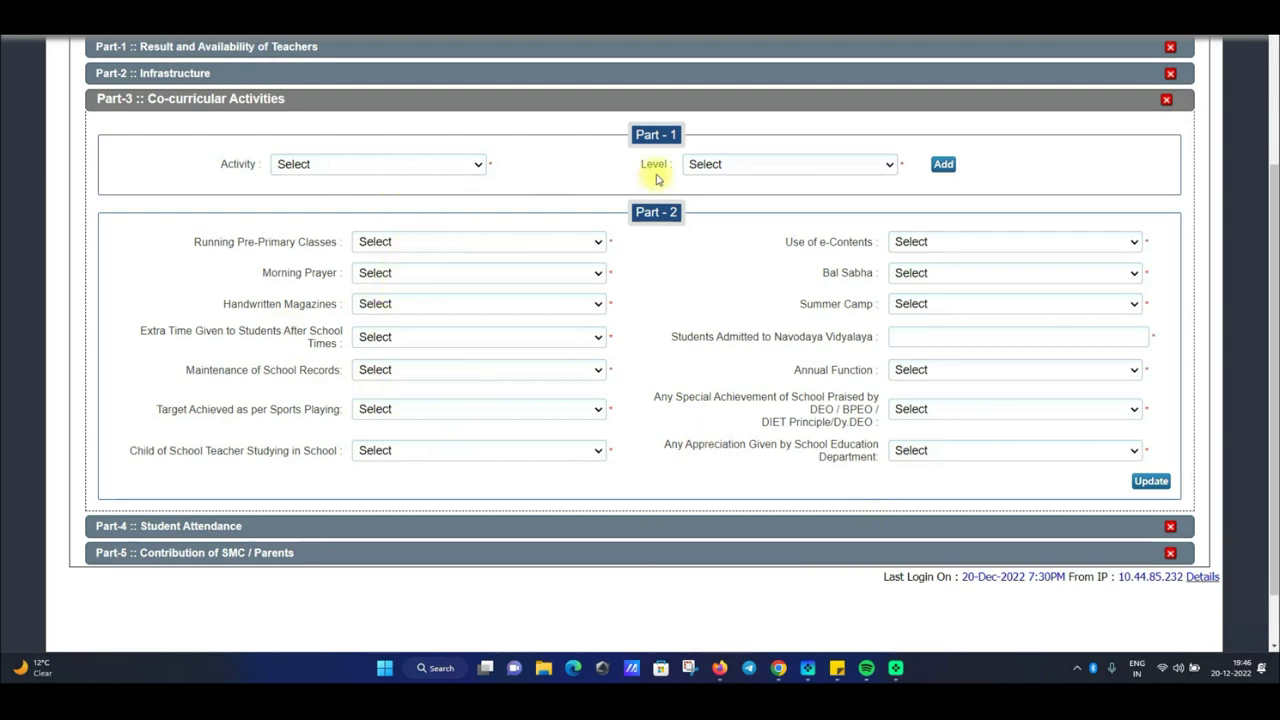
click(390, 170)
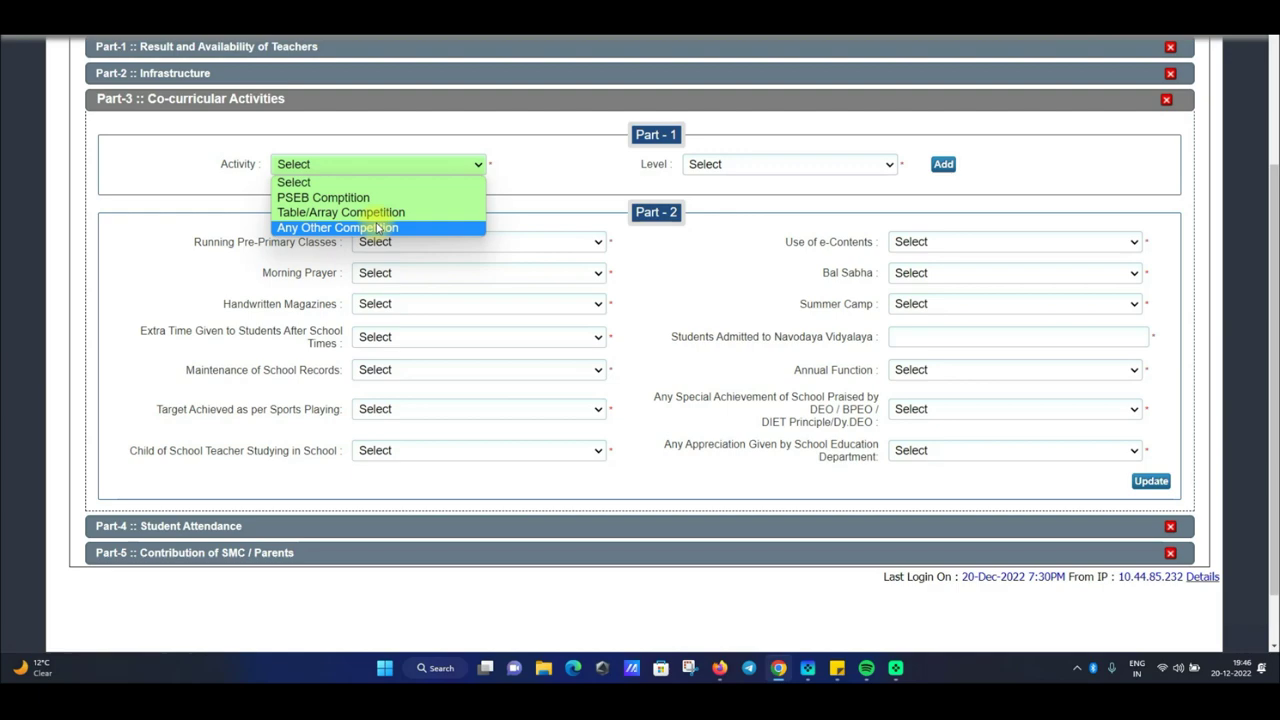
click(375, 196)
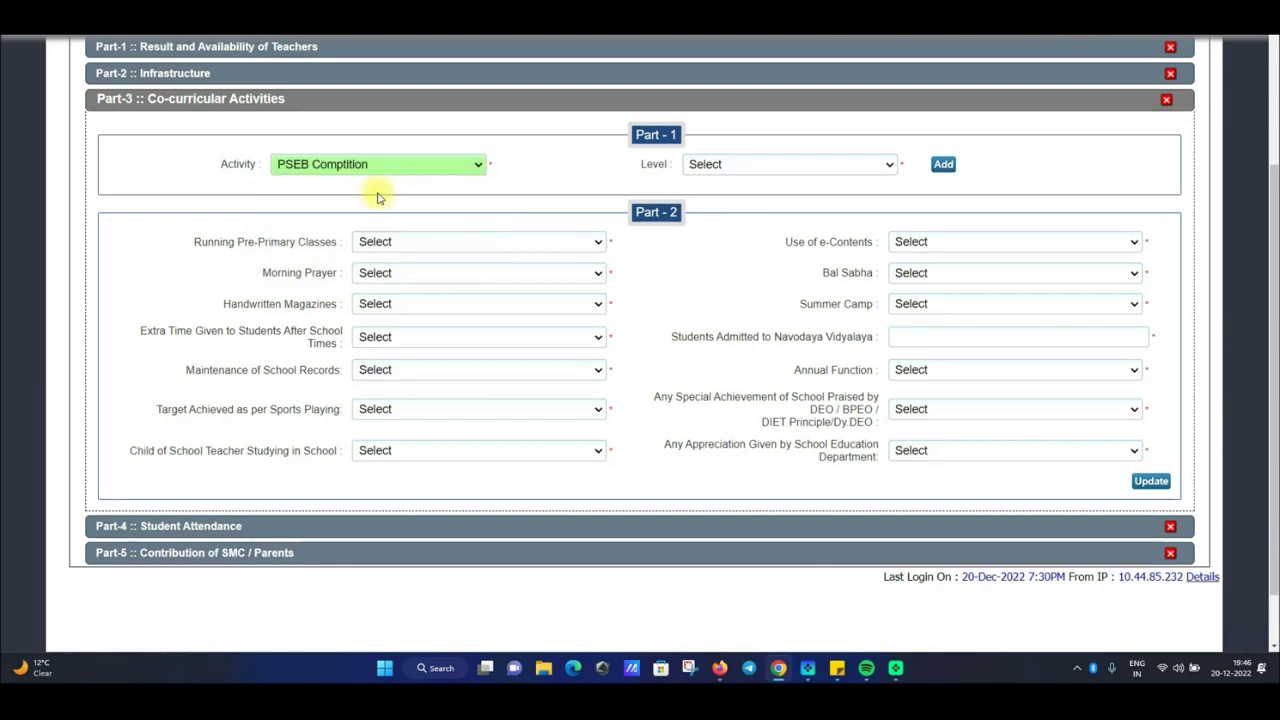
click(722, 164)
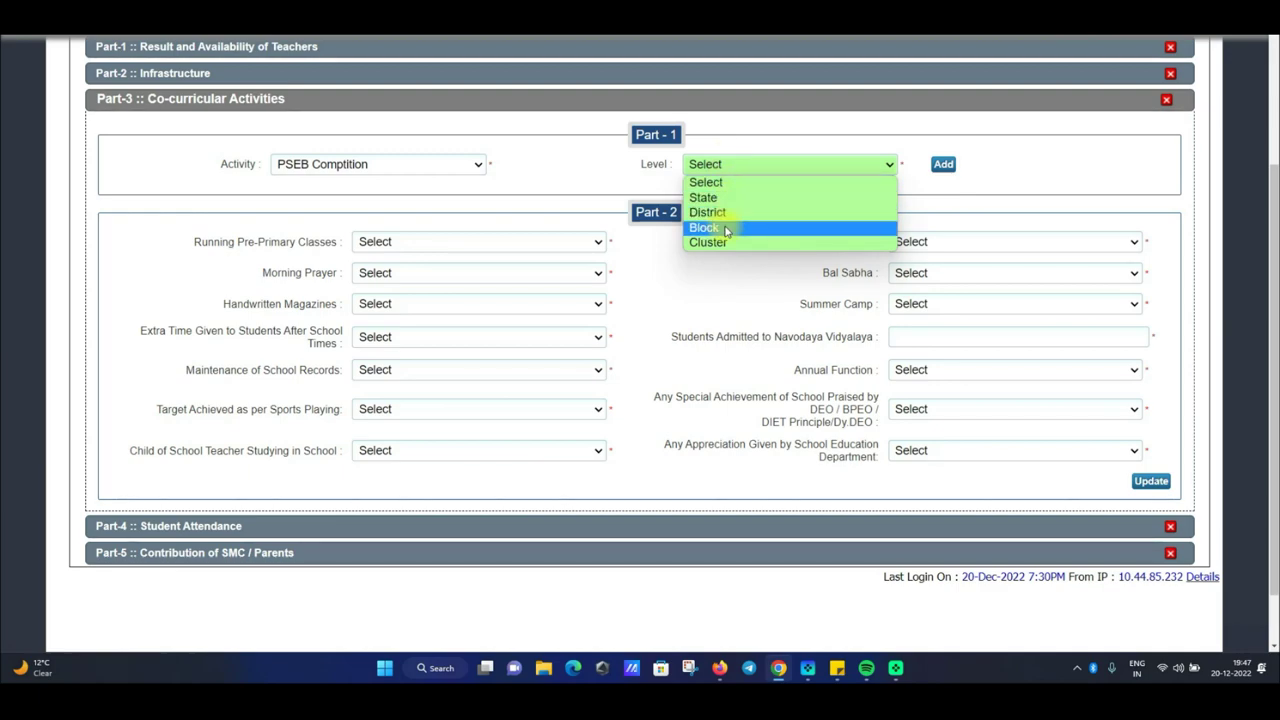
click(573, 176)
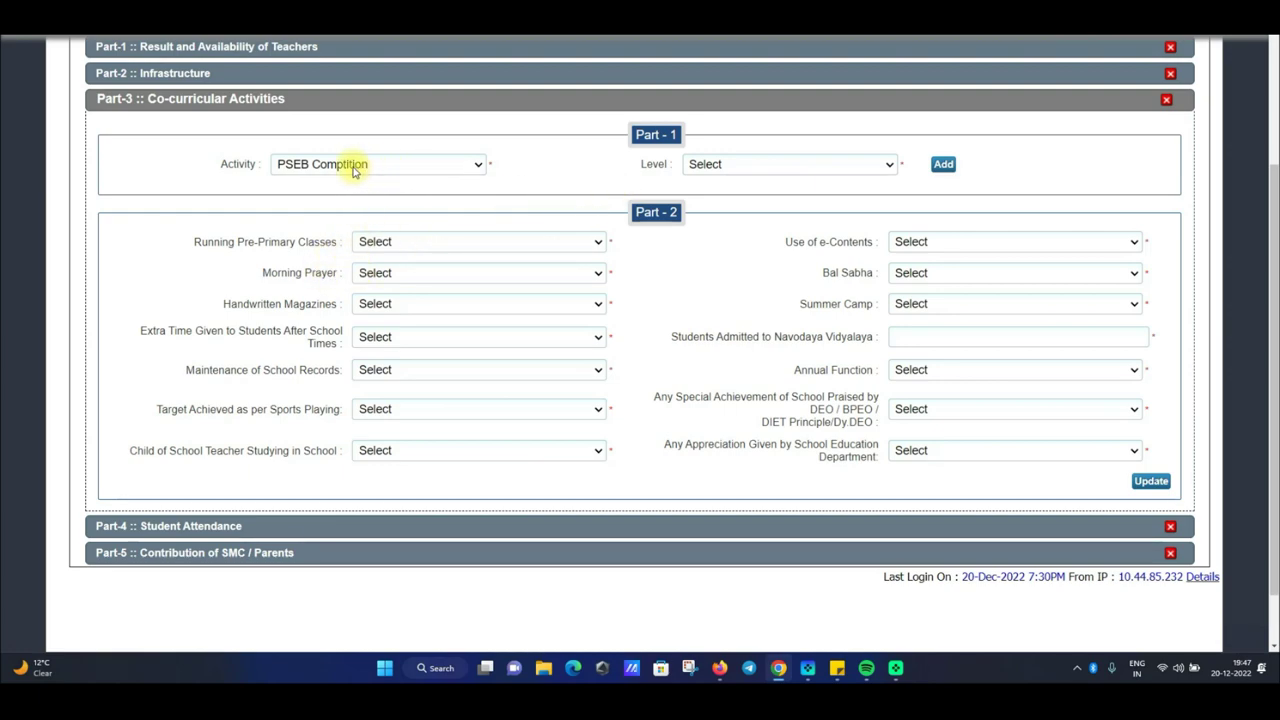
click(857, 164)
click(786, 194)
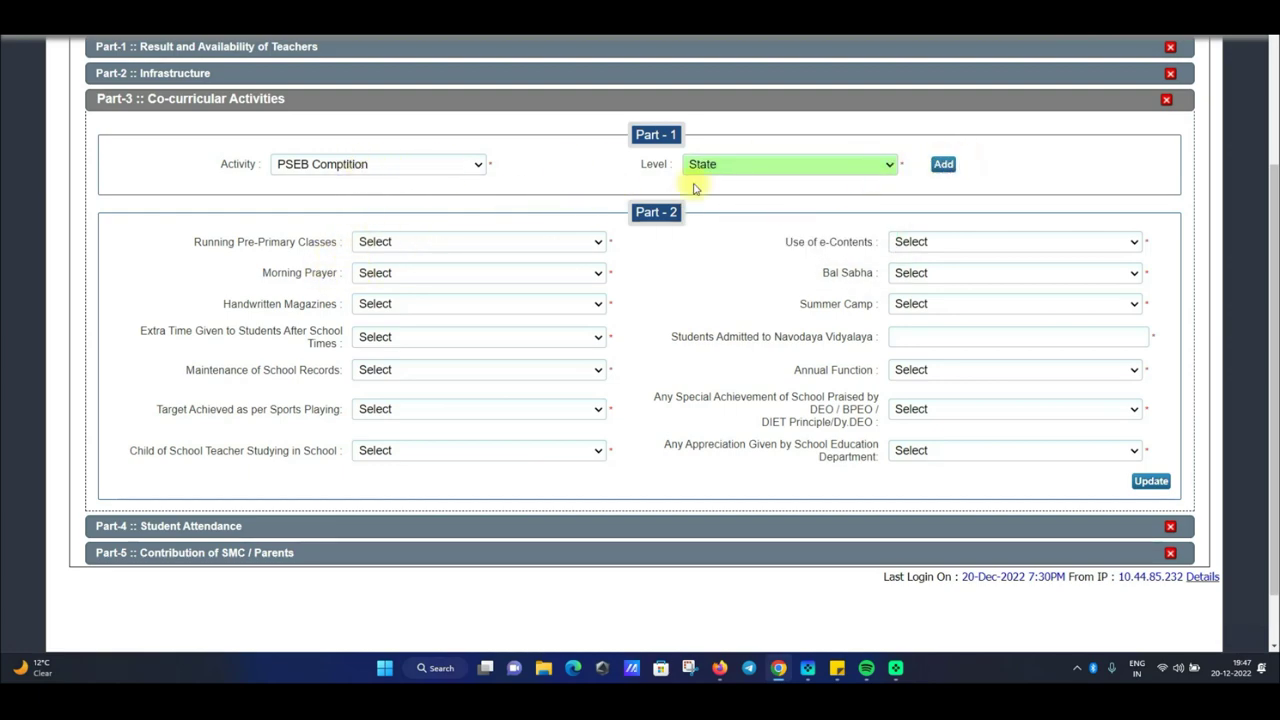
- Review the other activity options and check the choices for Running Pre-Primary Classes without changing either field
click(417, 166)
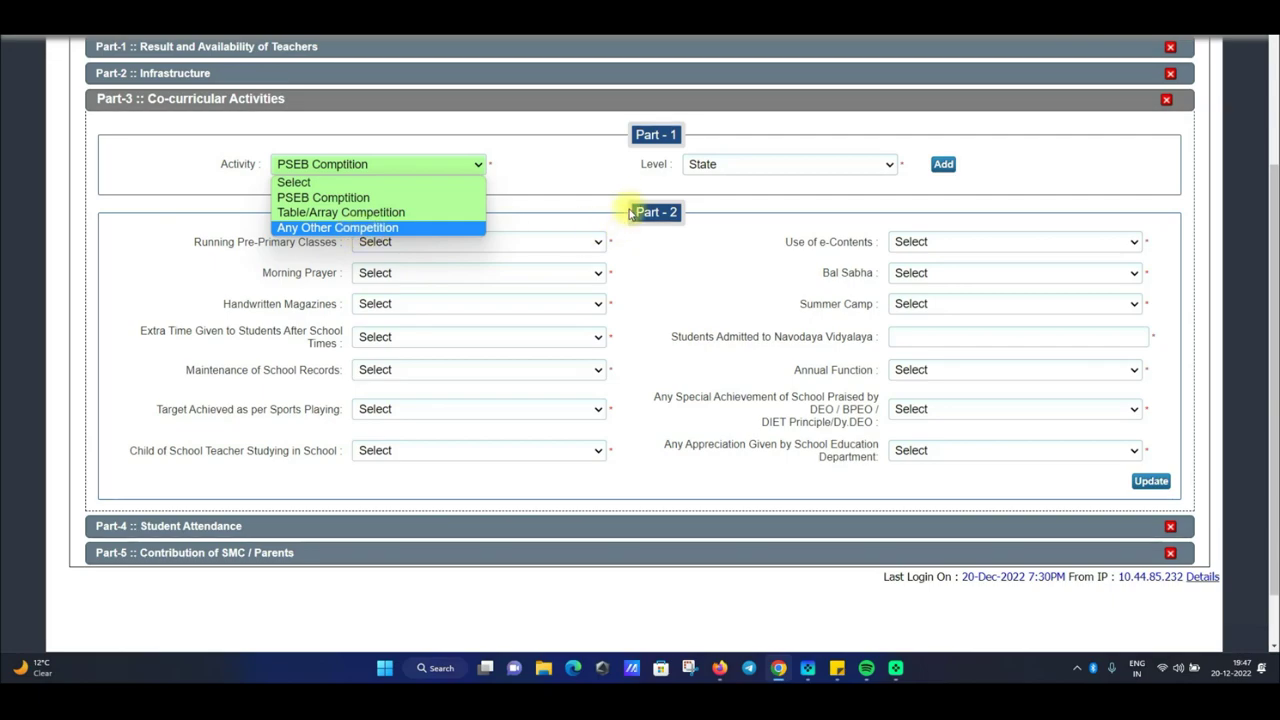
click(814, 195)
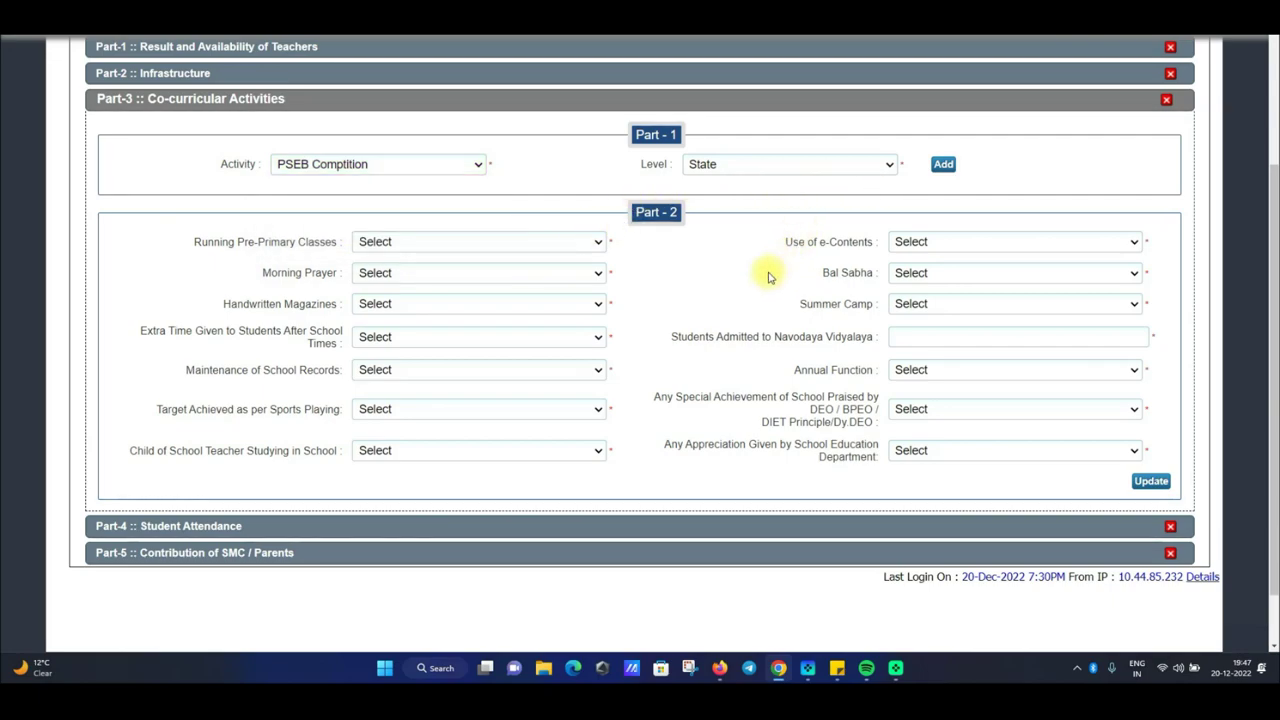
scroll(768, 276, down, 2)
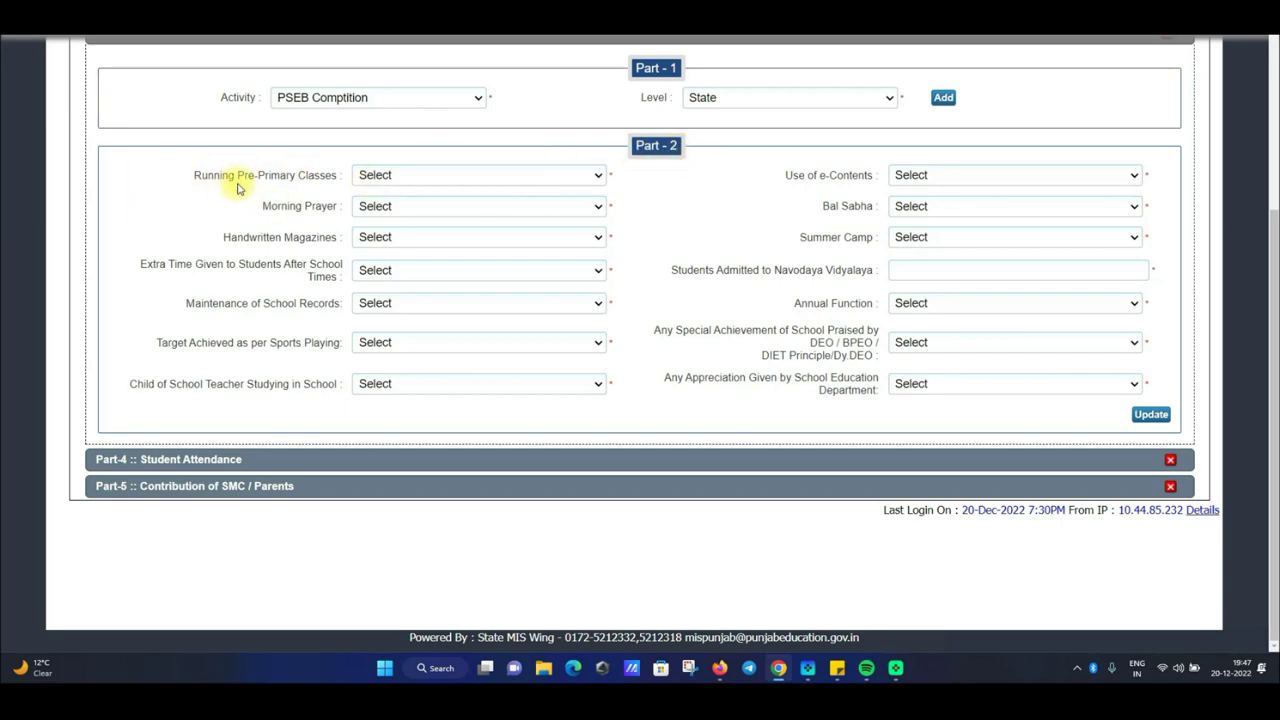
click(389, 176)
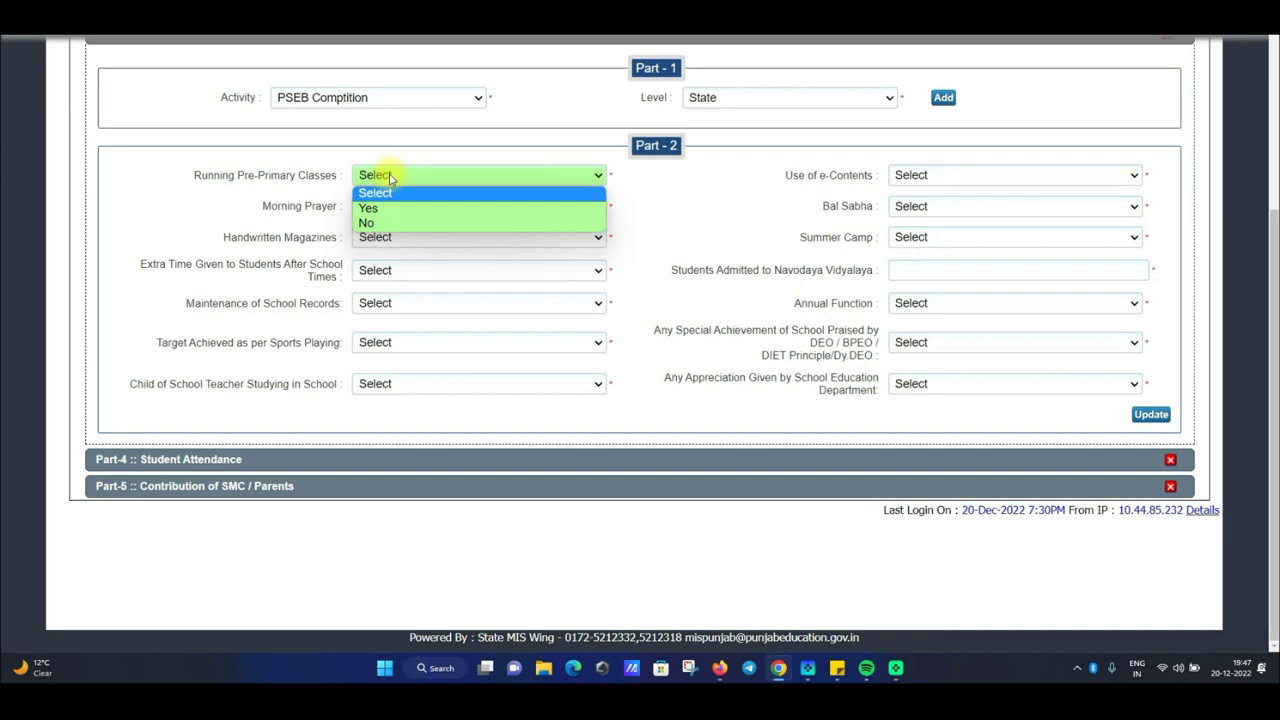
click(390, 176)
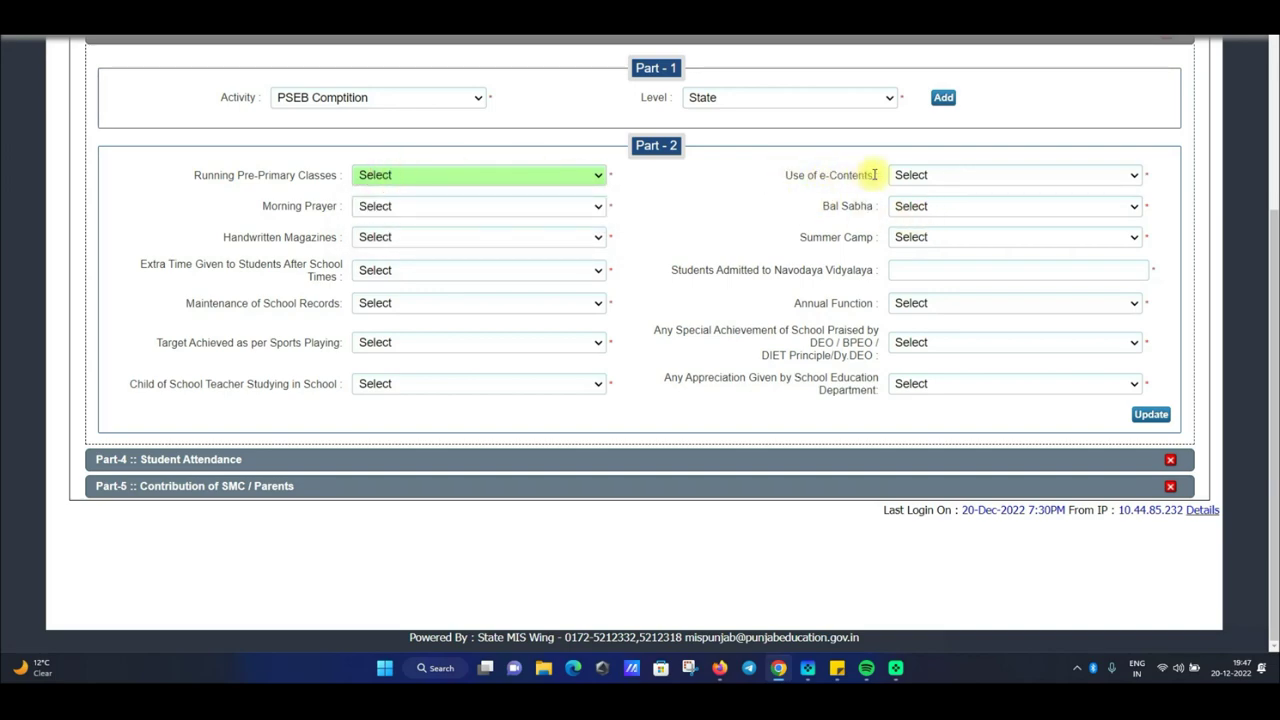
- Check the choices for Use of e-Contents and Morning Prayer, and examine the Students Admitted to Navodaya Vidyalaya field without filling it
click(911, 176)
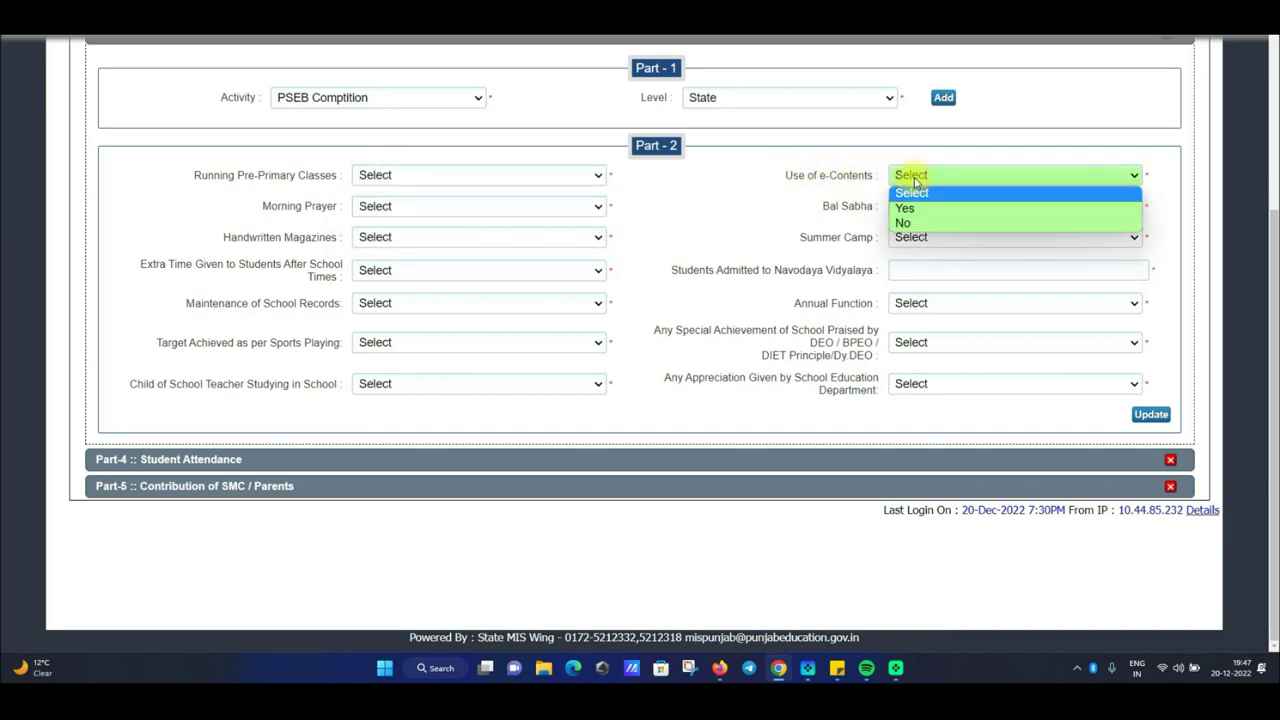
click(264, 218)
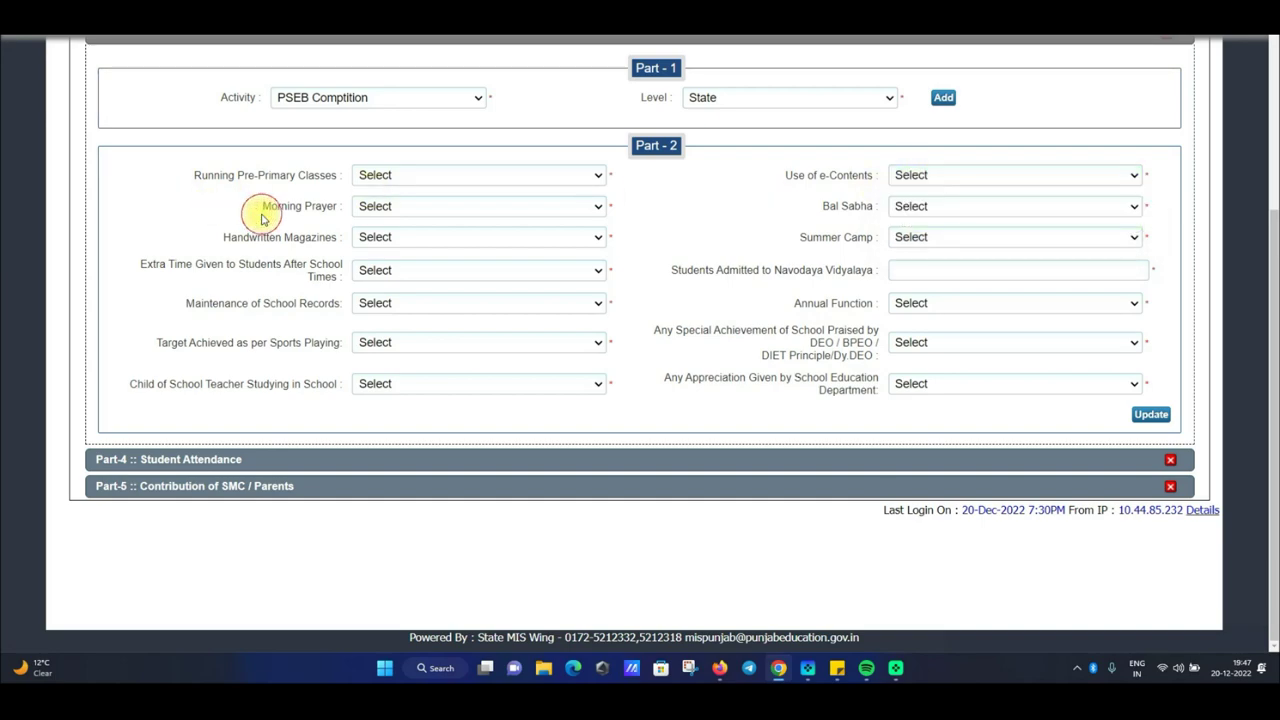
click(457, 208)
click(457, 208)
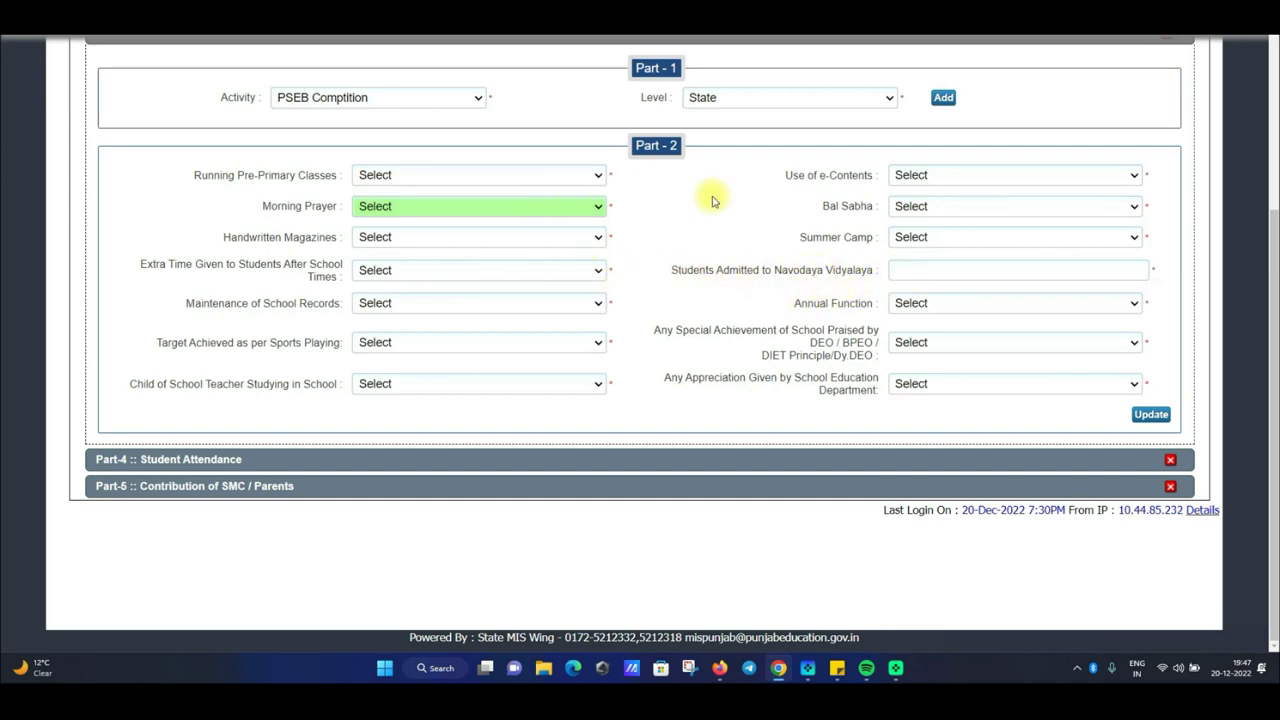
click(923, 271)
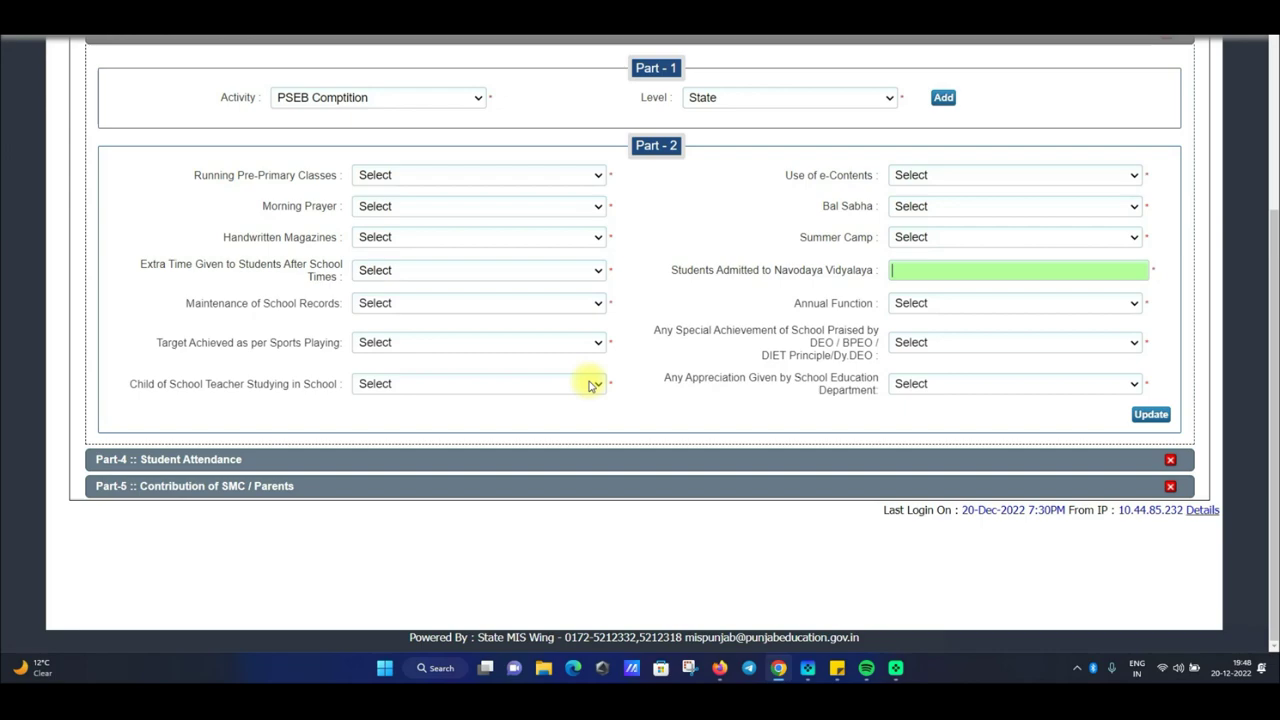
- Open Part-4 Student Attendance and examine the Total Students, Total Attendance and Total Number of Instructional Days fields, including the attendance hint
click(179, 460)
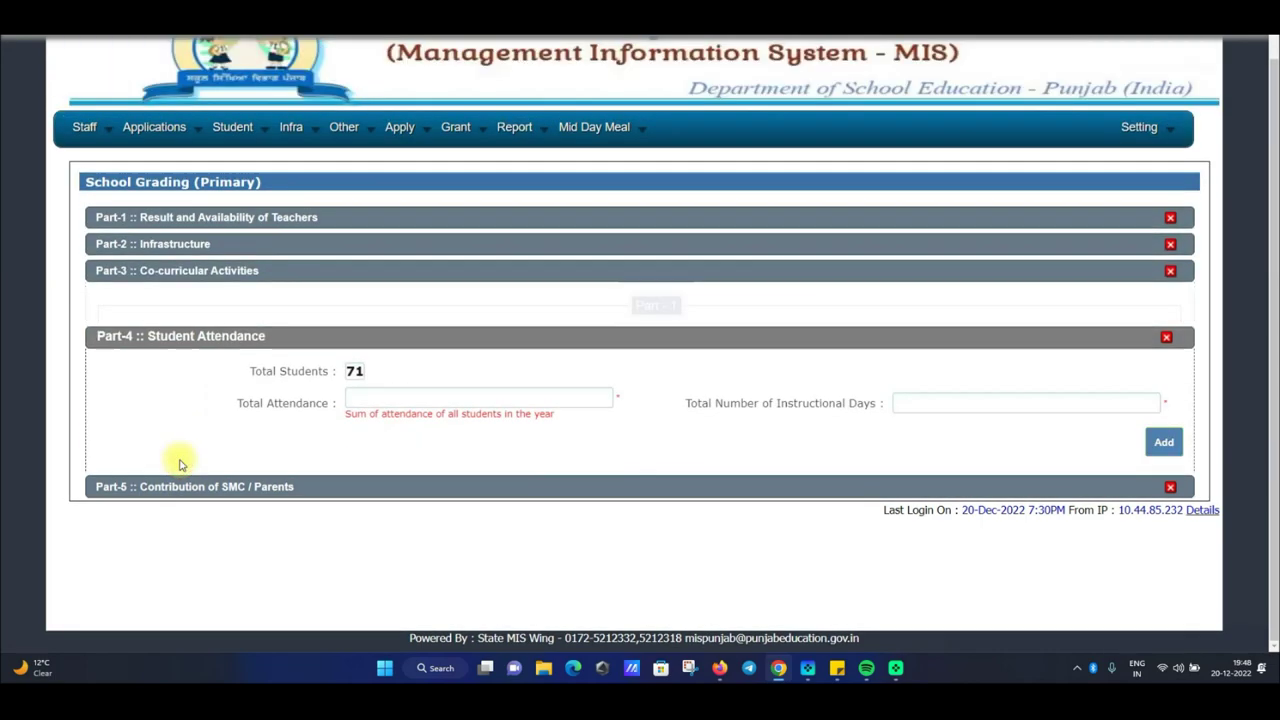
drag(248, 358, 380, 352)
click(409, 362)
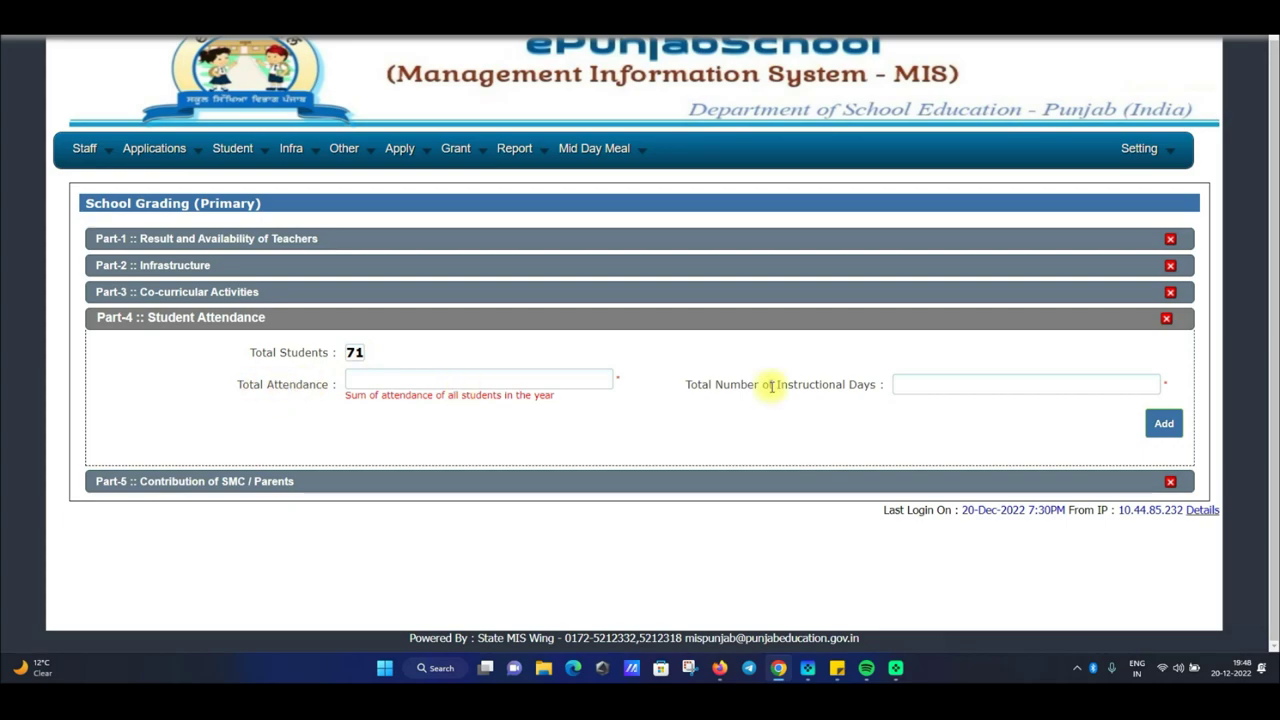
click(923, 388)
drag(491, 389, 518, 402)
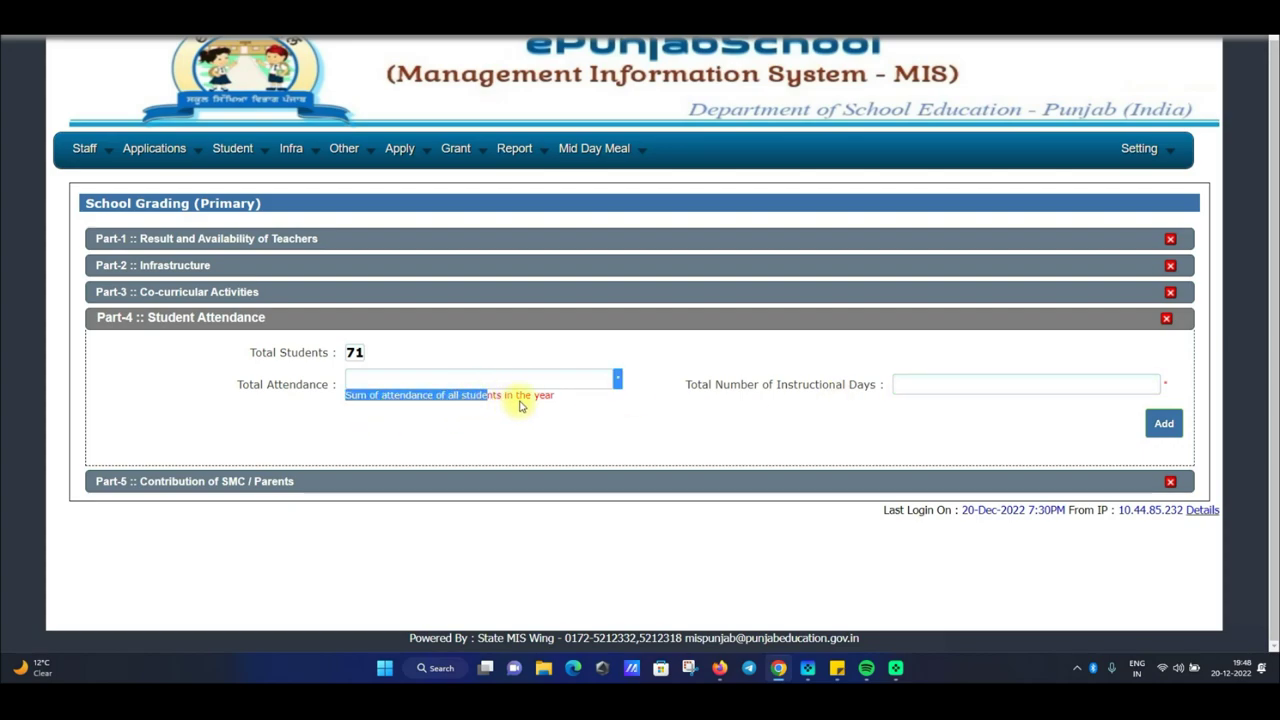
click(515, 402)
drag(394, 403, 541, 405)
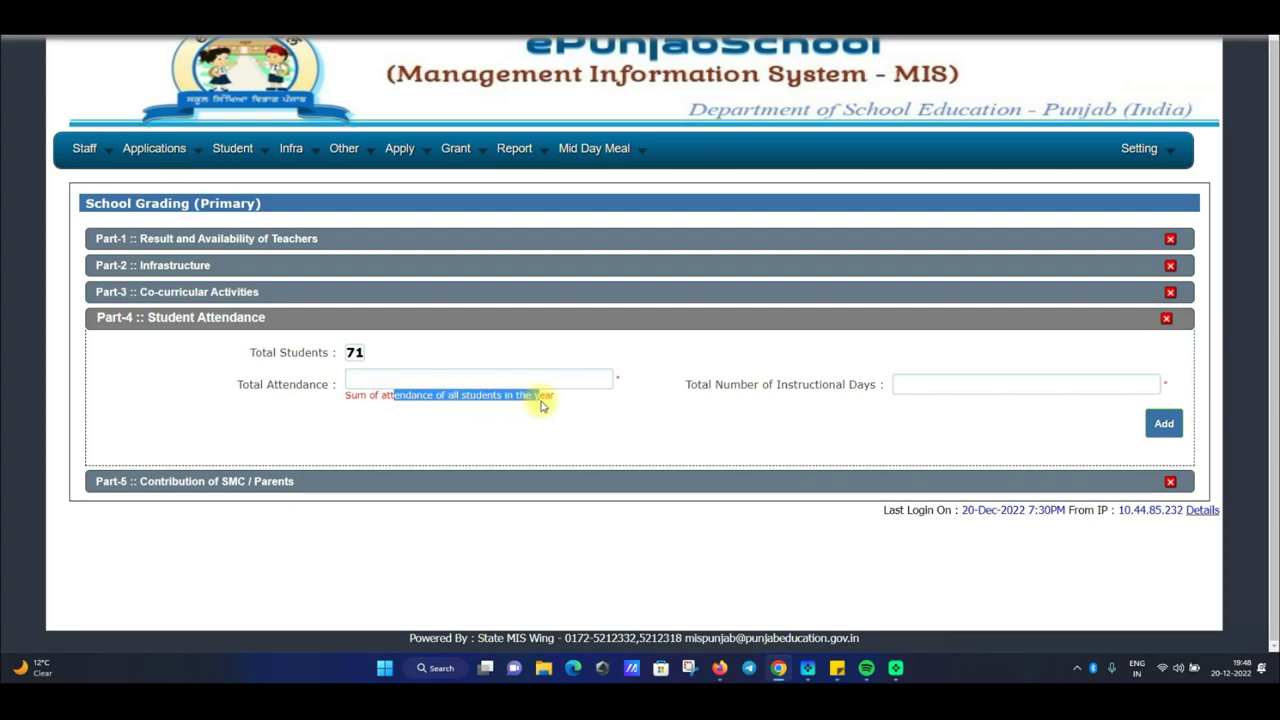
click(414, 381)
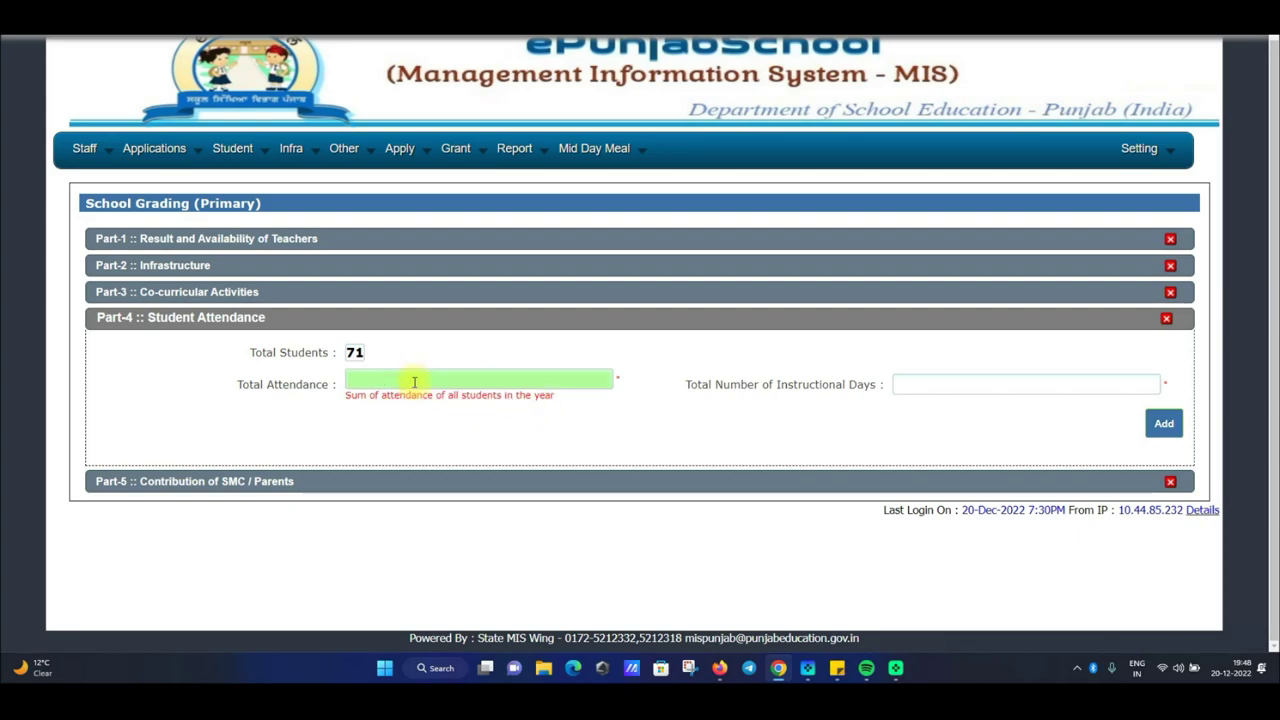
- Look at Part-1 Result and Availability of Teachers again, and return to Part-4 Student Attendance
click(283, 240)
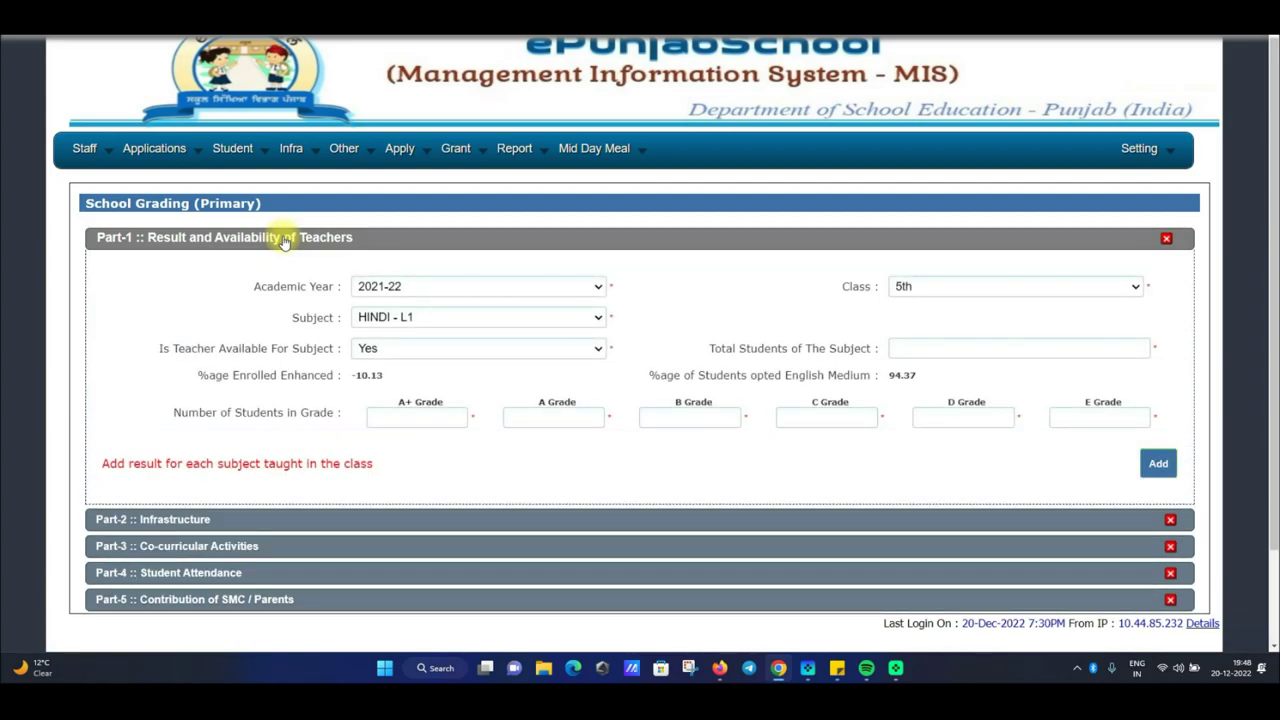
click(283, 240)
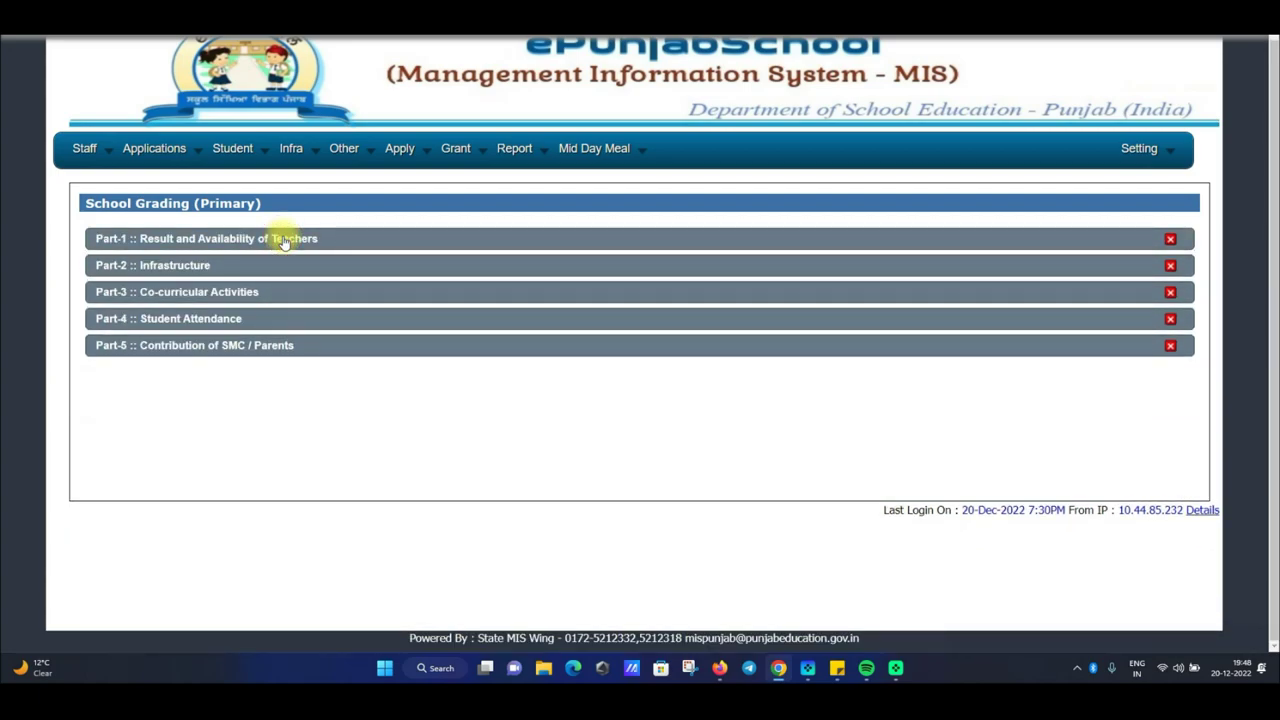
click(223, 316)
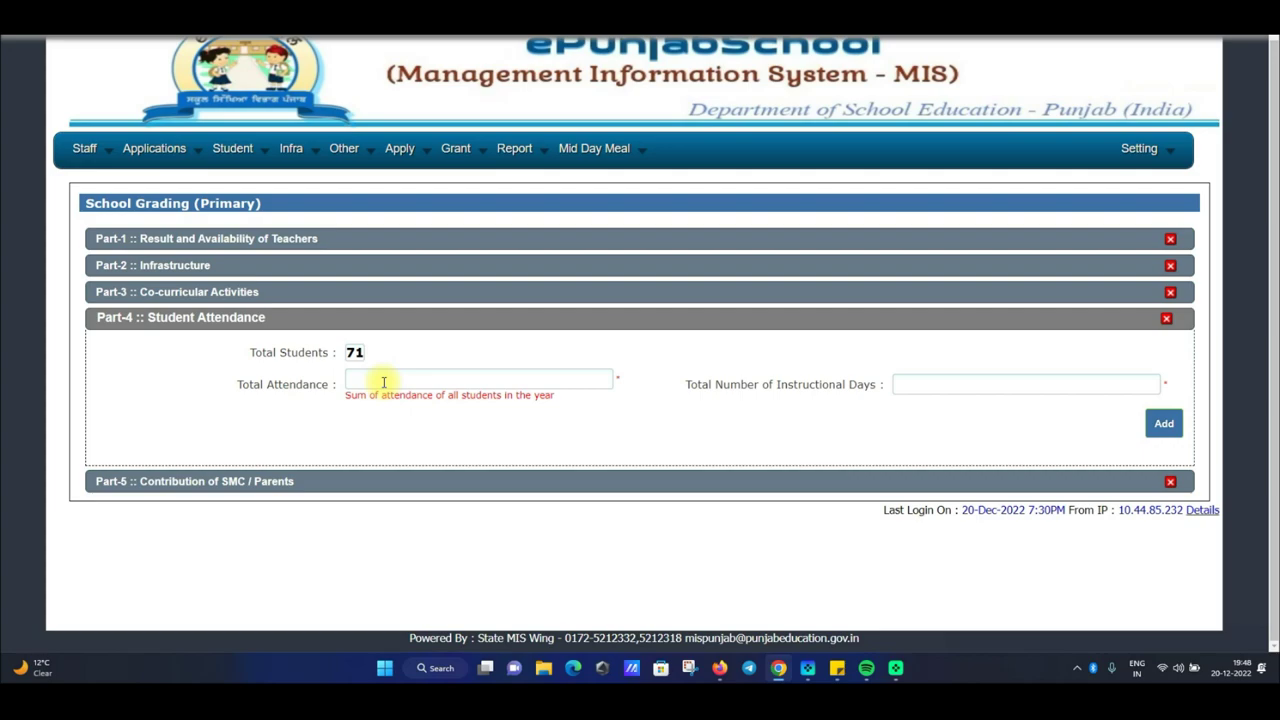
- View the donation field in Part-5 Contribution of SMC / Parents, and open Approve School Grading (primary) from the portal's home page
click(207, 483)
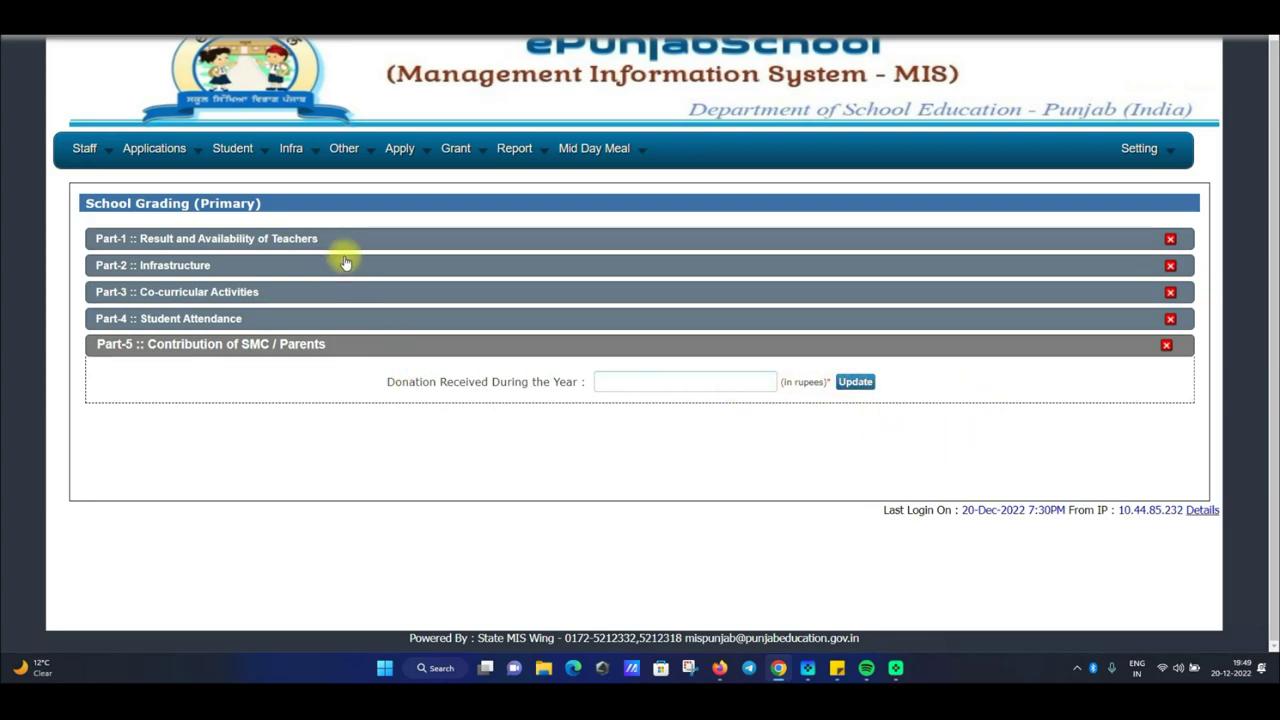
mouse_move(1140, 162)
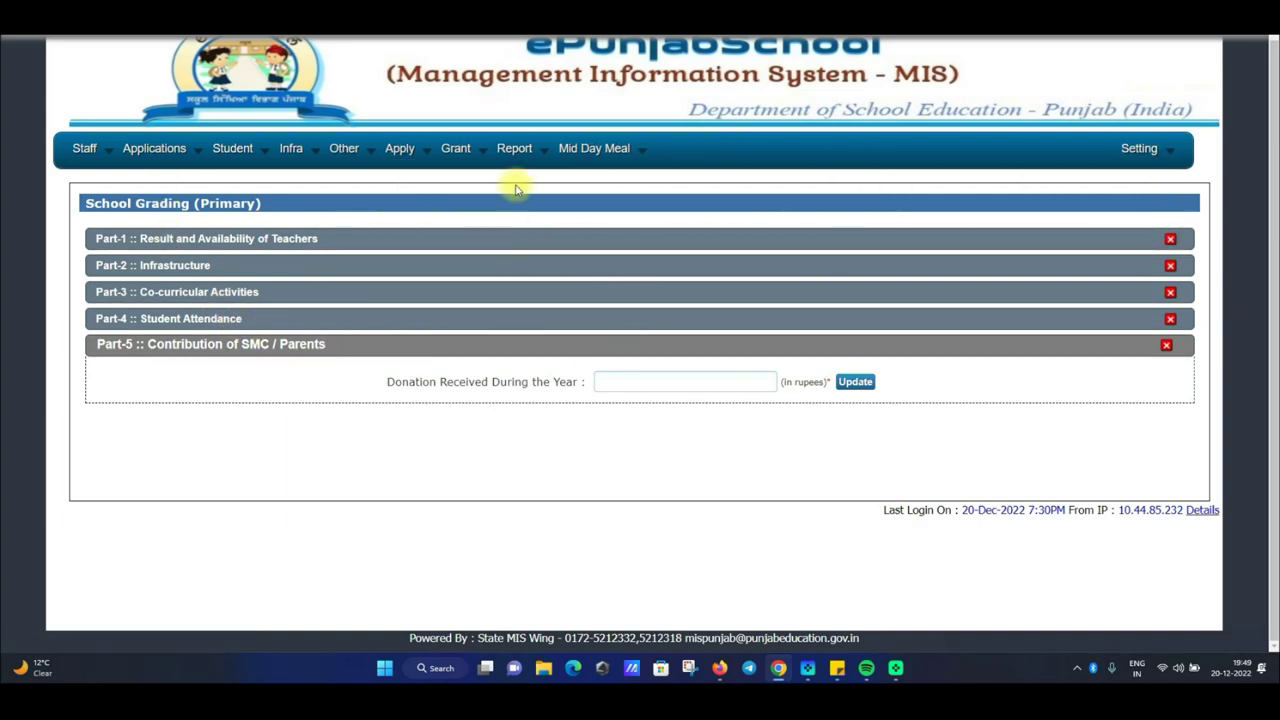
key(alt+Left)
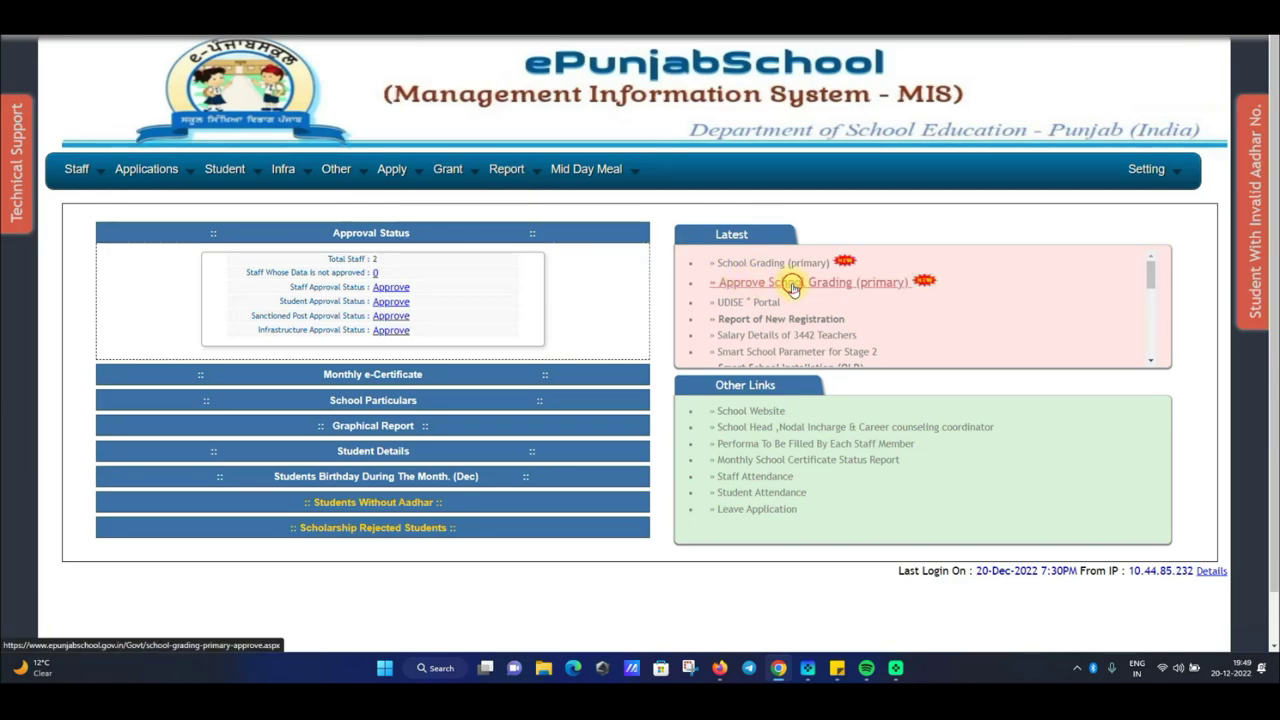
click(793, 288)
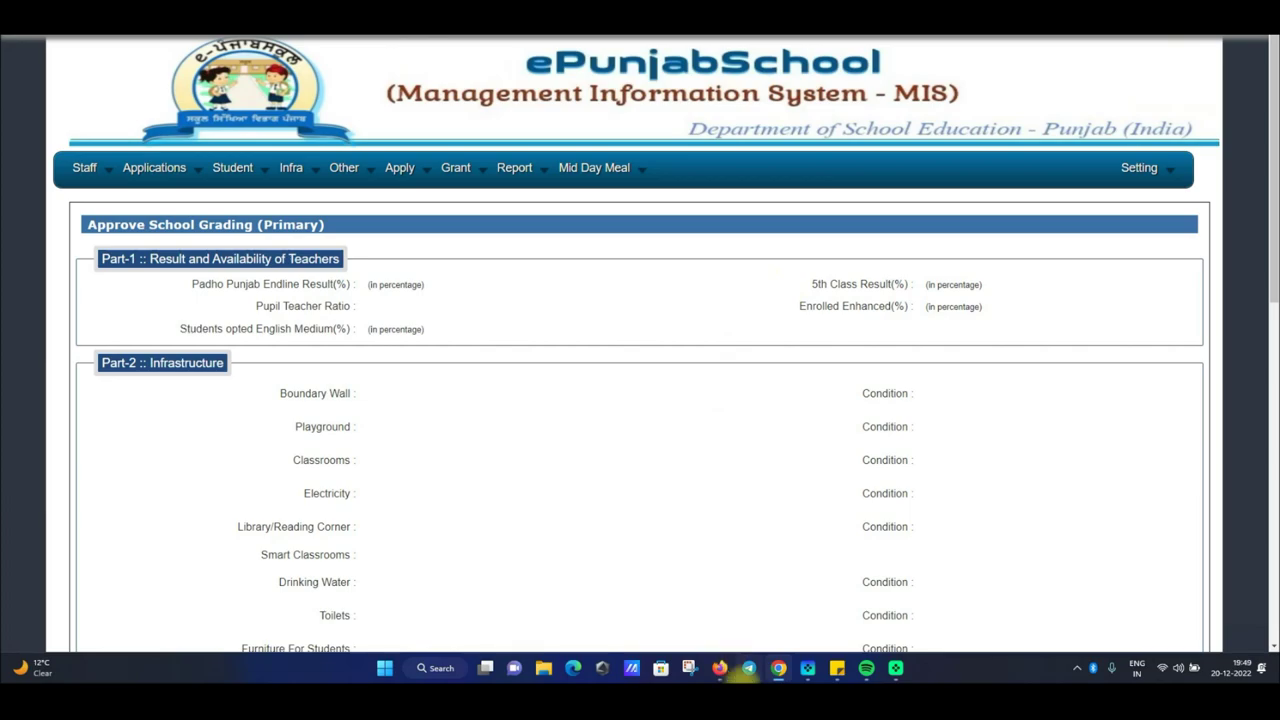
- Switch to Firefox, dismiss the School Head & Nodal Incharge form, and view Step 8 : Lock My School Grading under School Grading (High & SS)
click(727, 671)
scroll(846, 491, down, 2)
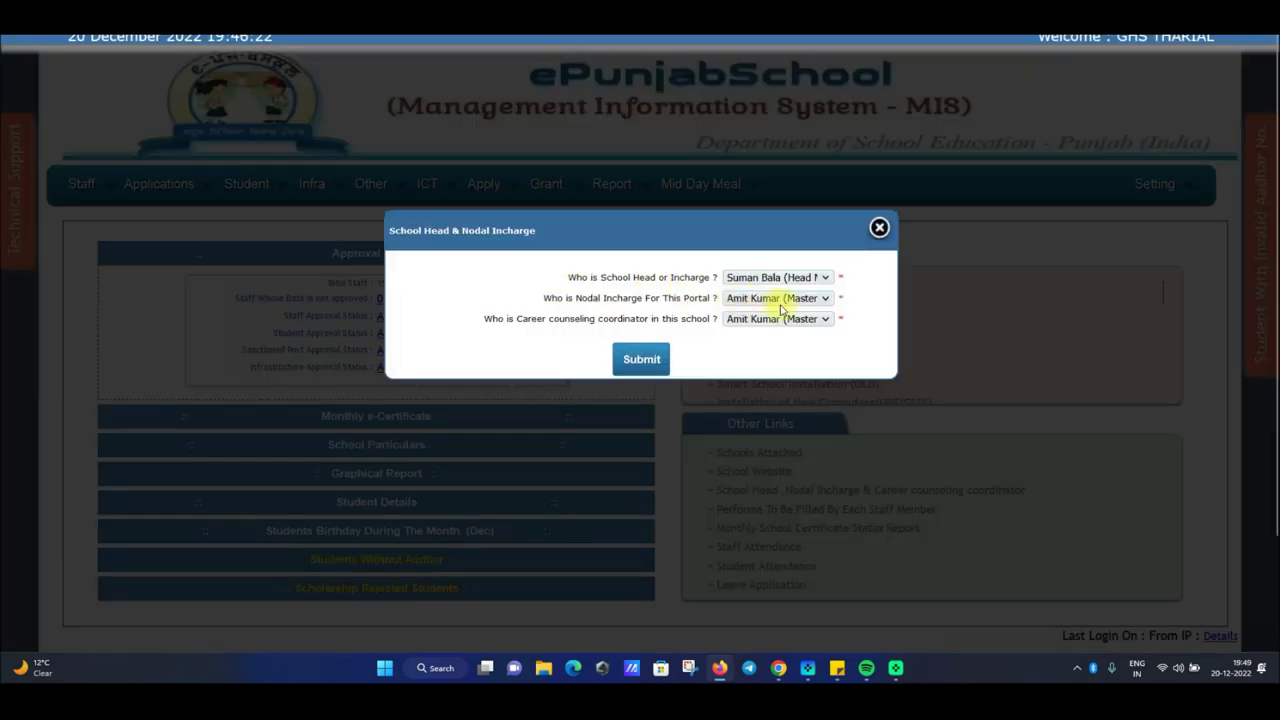
click(879, 228)
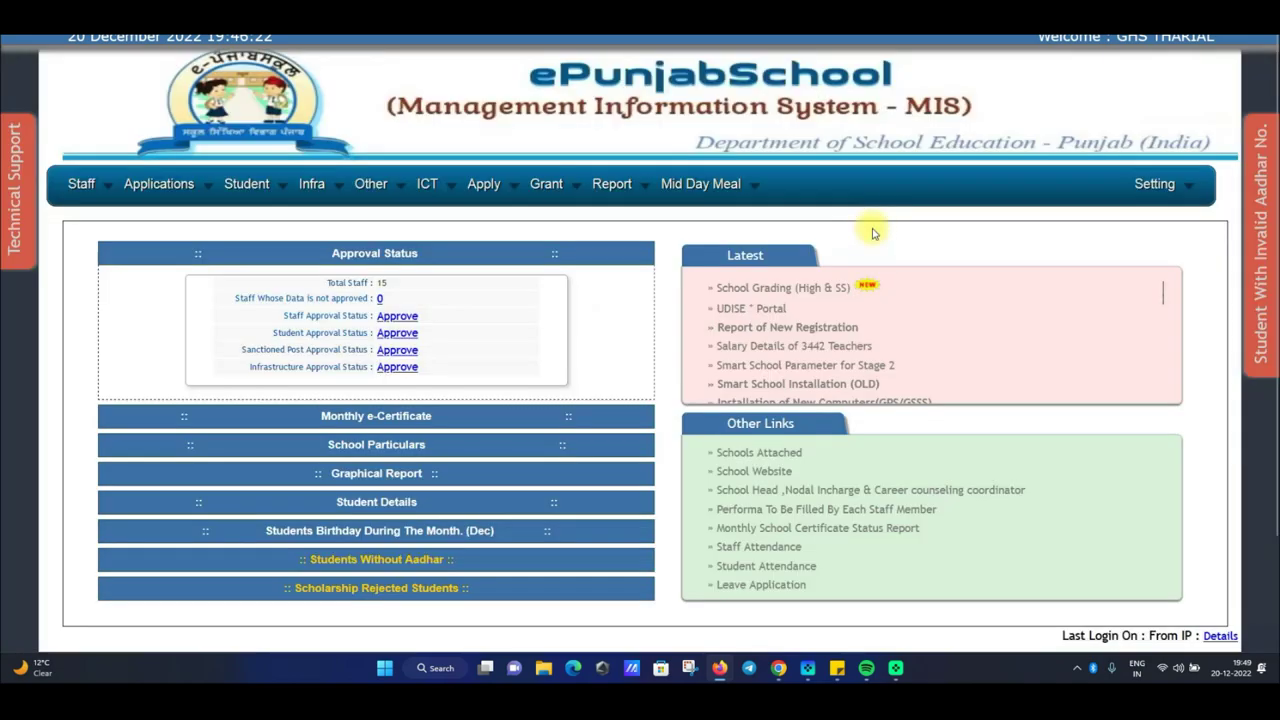
click(780, 293)
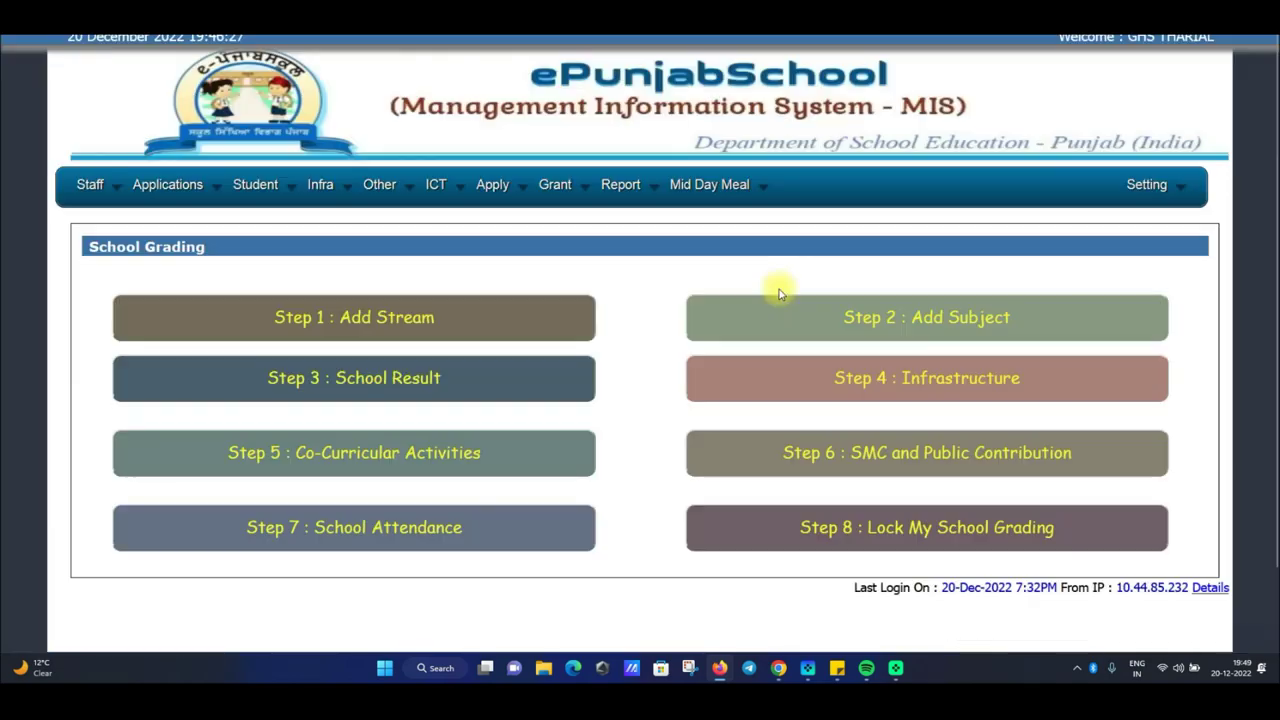
click(908, 534)
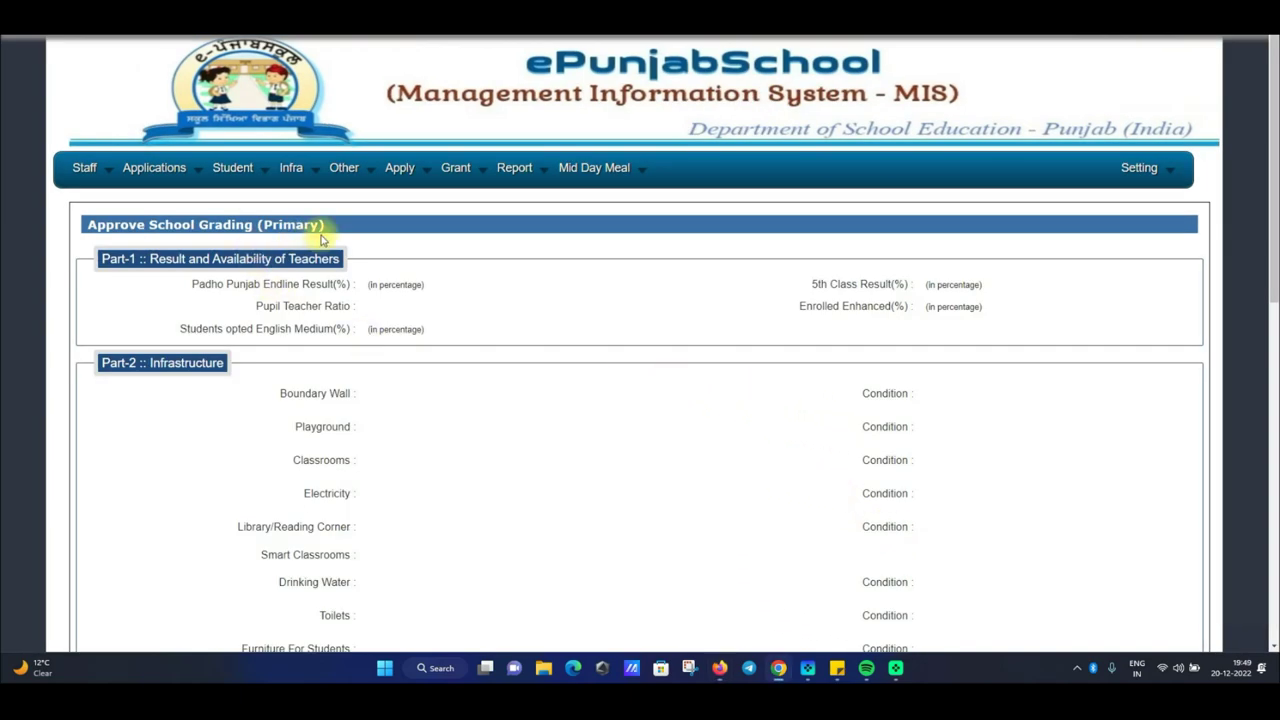
- Reopen Approve School Grading (primary) in Chrome from the home page and review the approval summary from Part-1 to Part-5
mouse_move(1144, 178)
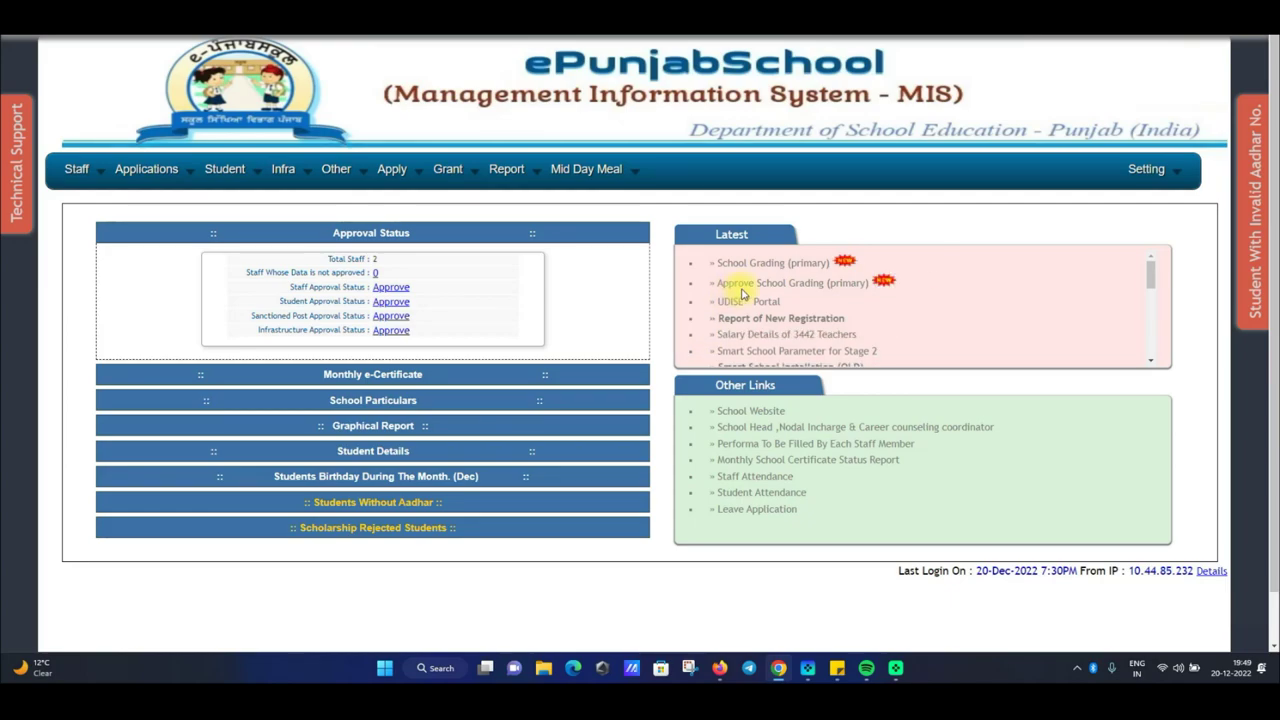
click(790, 287)
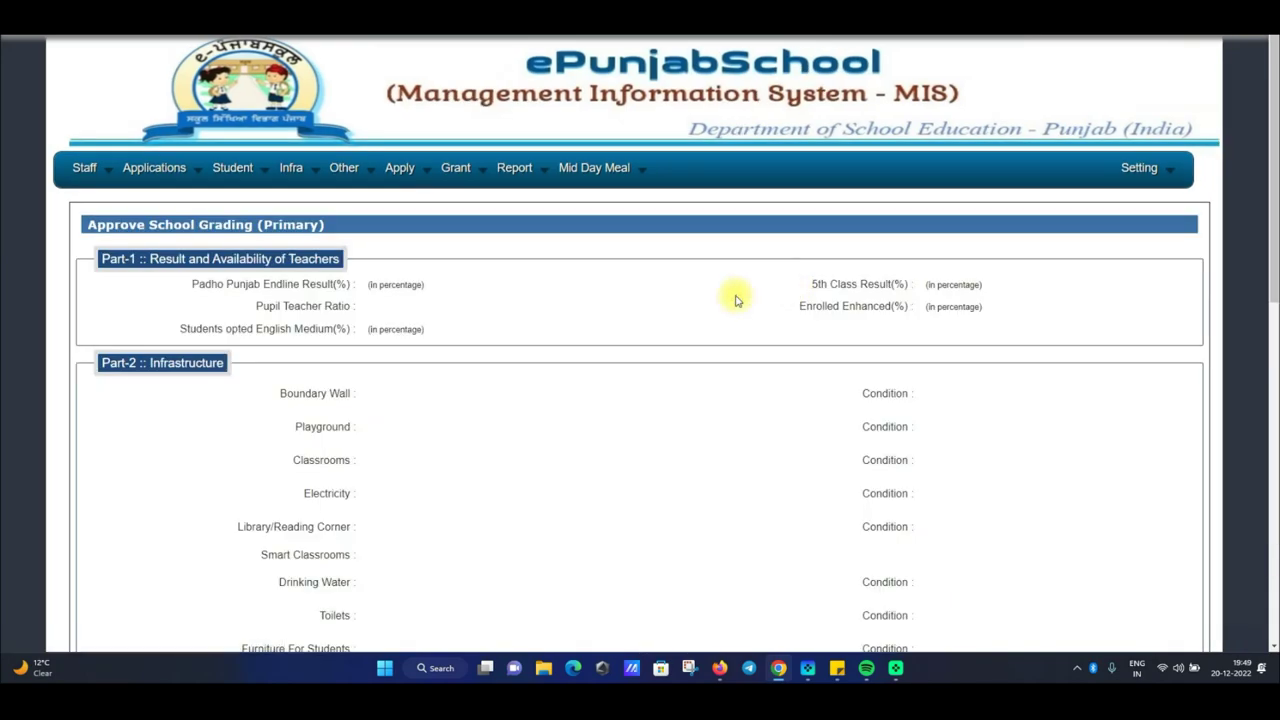
scroll(740, 300, down, 2)
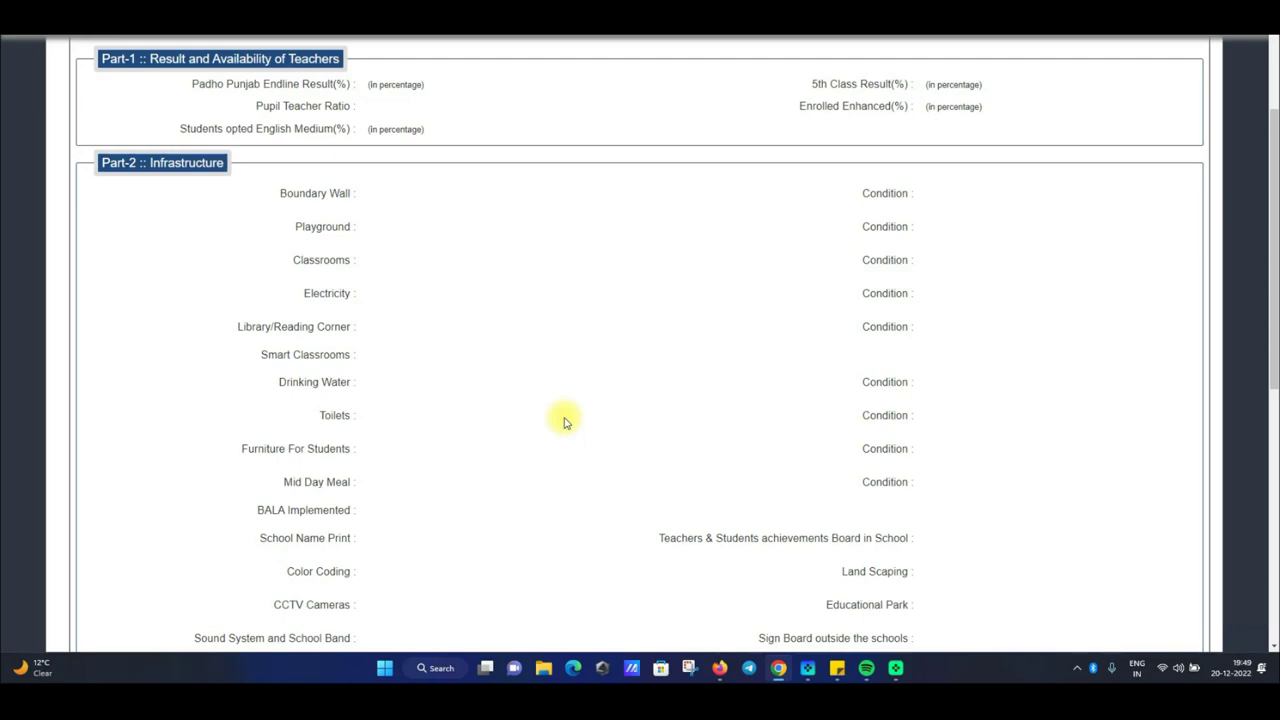
scroll(563, 421, down, 6)
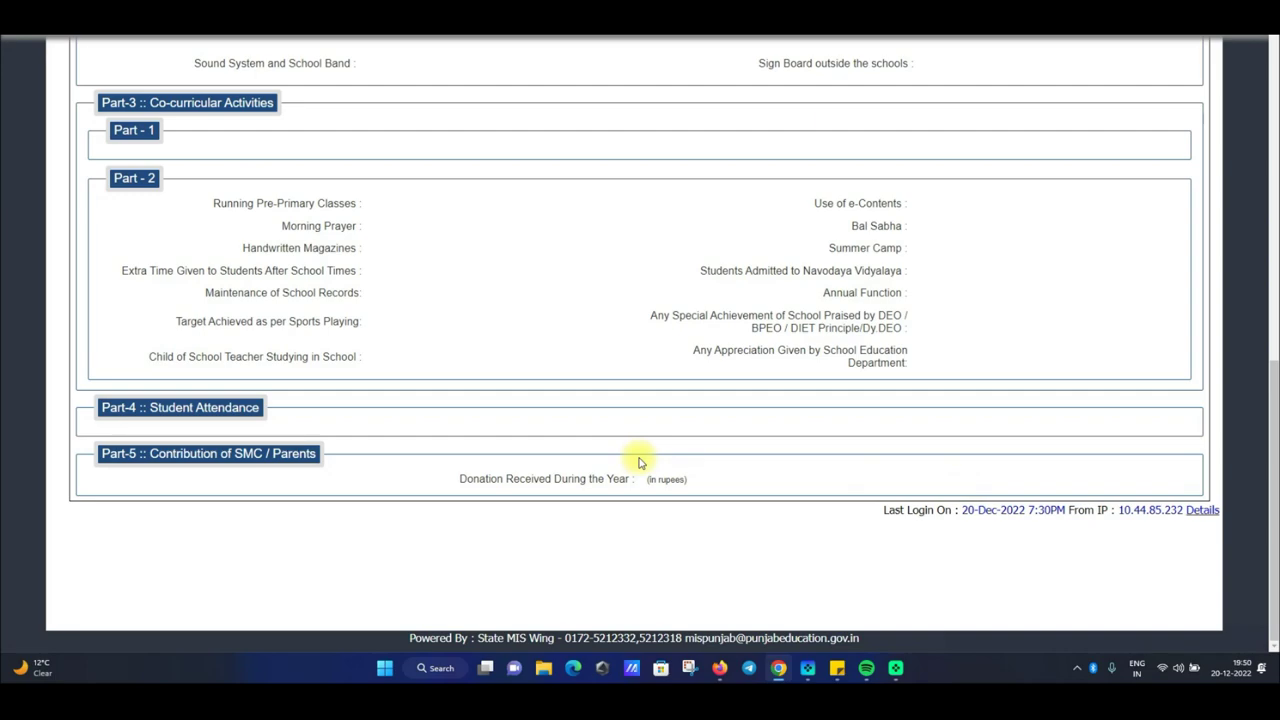
scroll(640, 462, up, 6)
scroll(640, 462, down, 1)
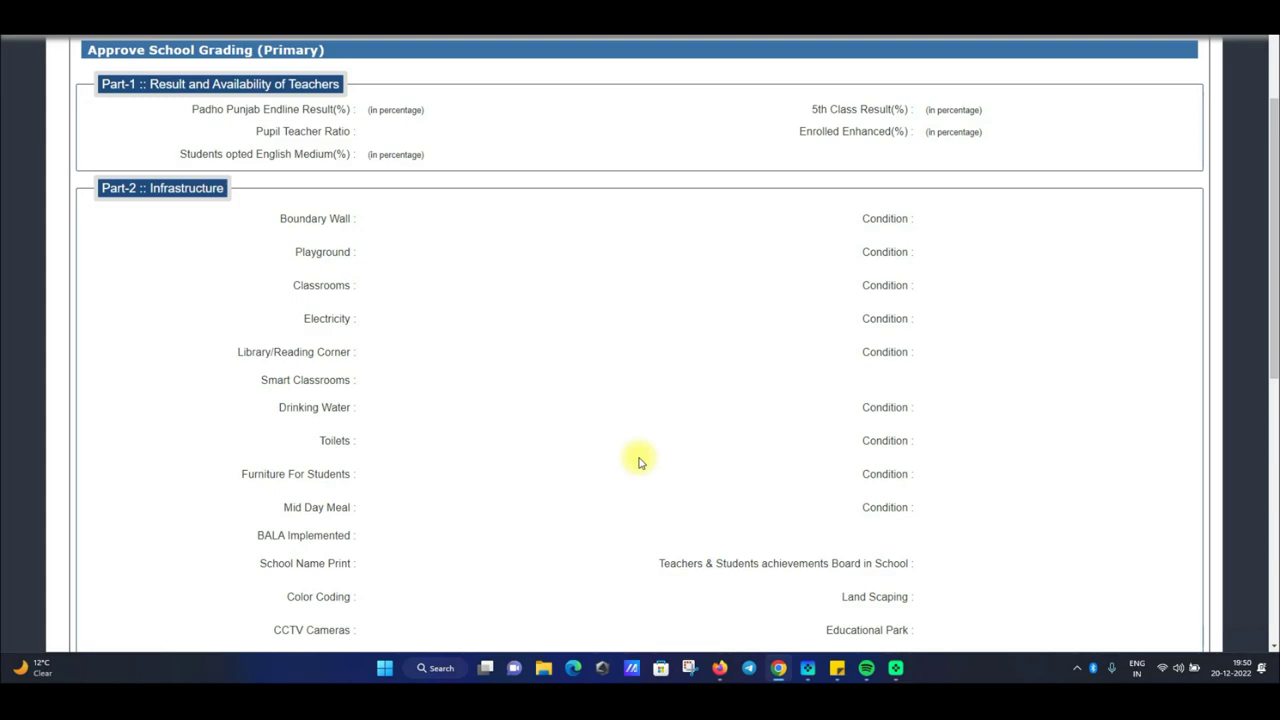